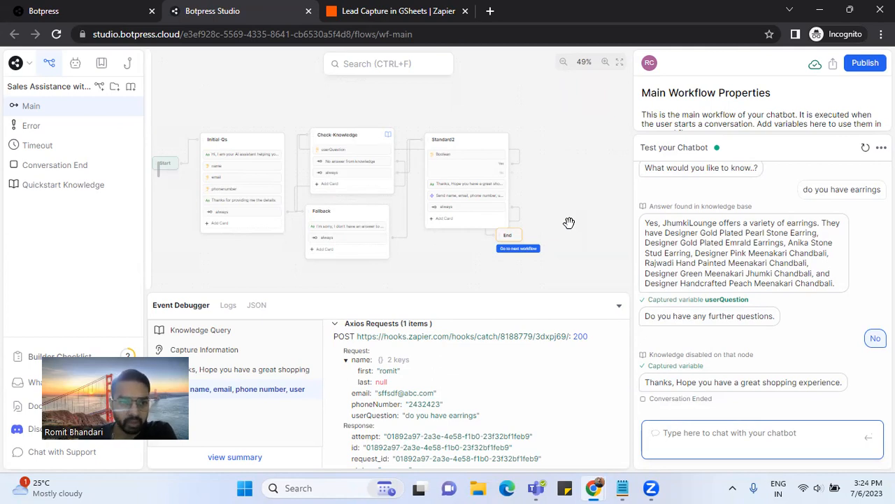
- Open the Quickstart Knowledge base that searches the jhumkilounge.com website
click(70, 187)
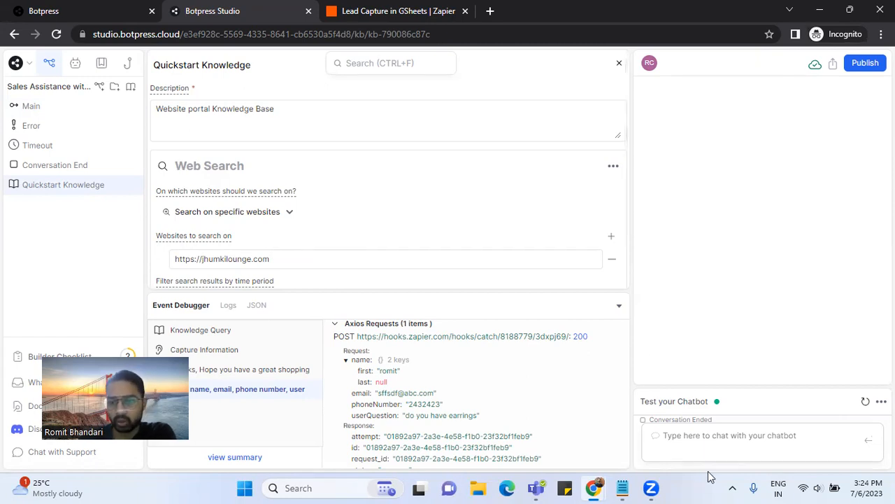
- Reset the test conversation and greet the bot with 'hi'
click(693, 435)
click(865, 148)
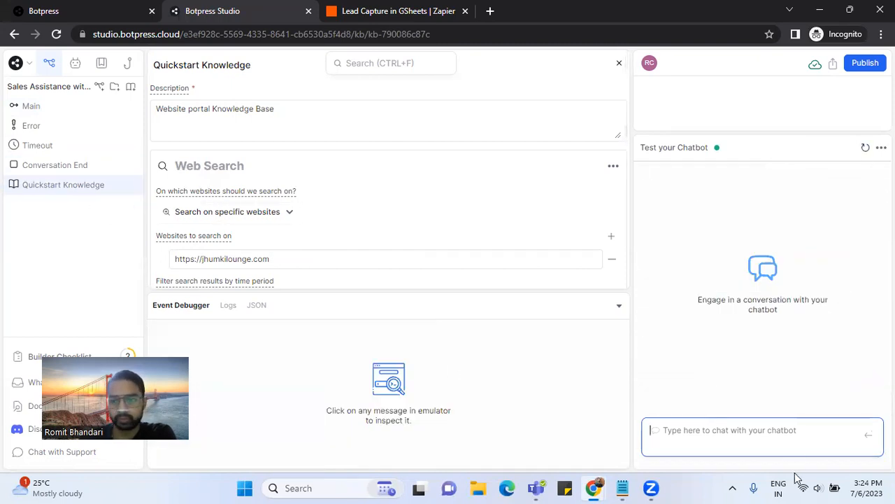
click(753, 431)
text(hi)
key(Return)
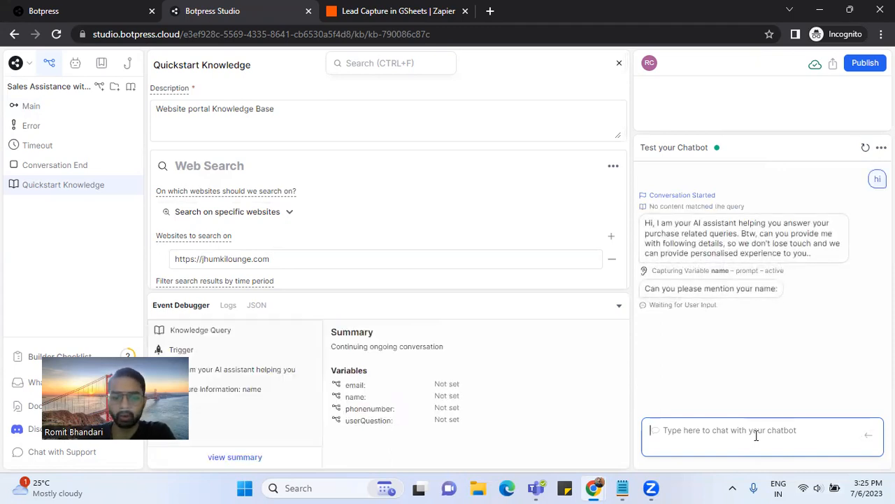
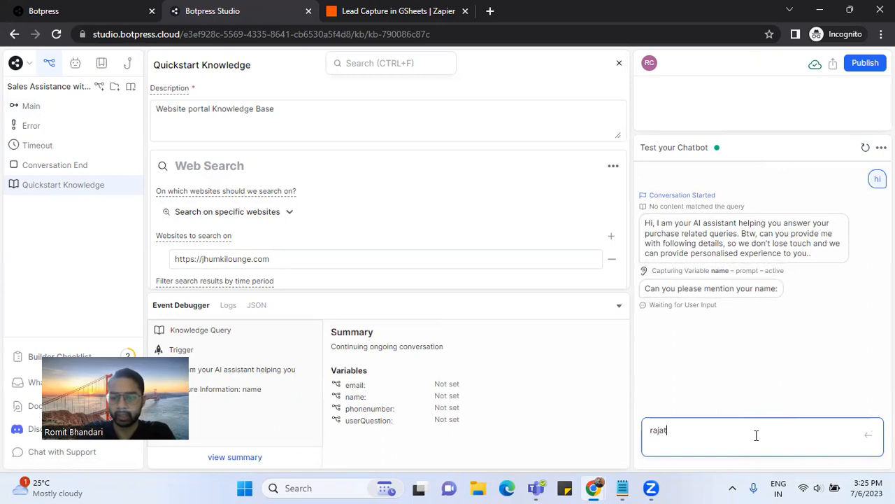
- Reply to the bot with the user's name, e-mail address and phone number
key(Return)
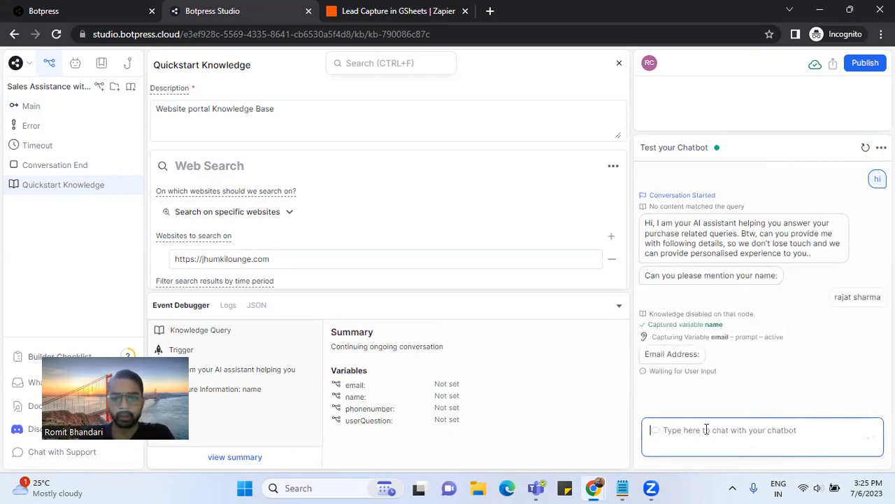
click(438, 384)
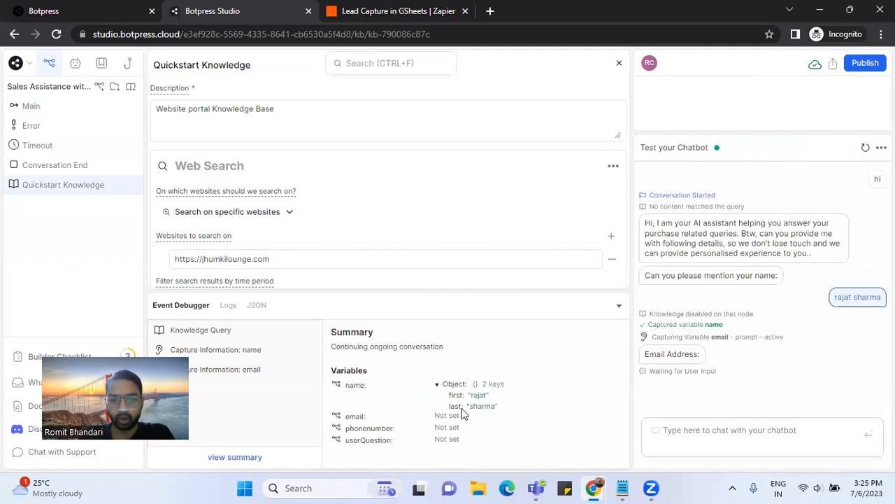
click(675, 438)
text(tttt@bc)
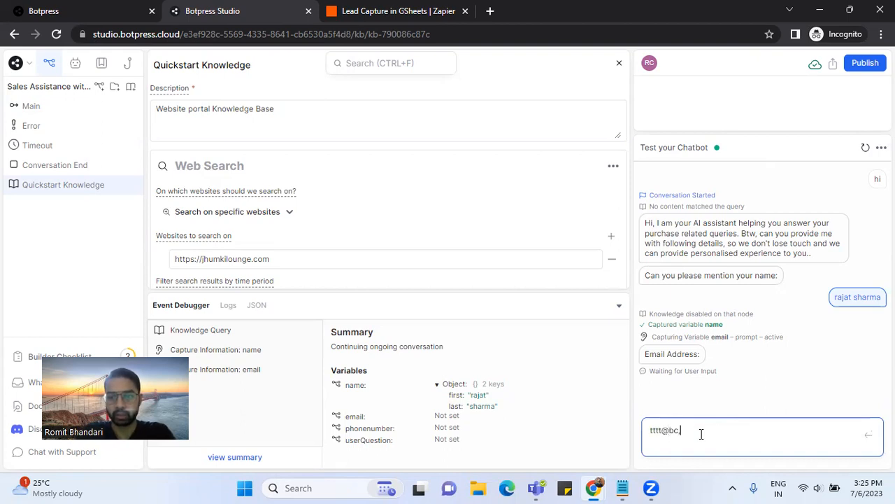
key(BackSpace)
key(BackSpace)
text(abc.com)
key(Return)
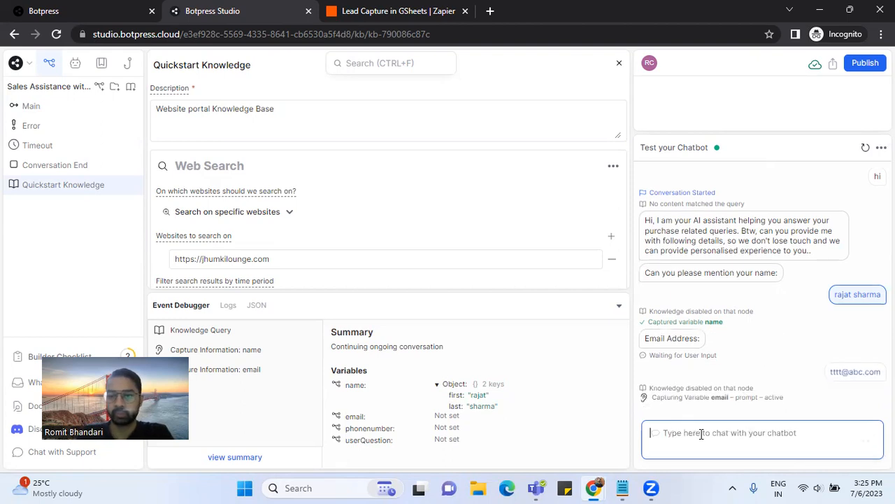
text(777777)
key(Return)
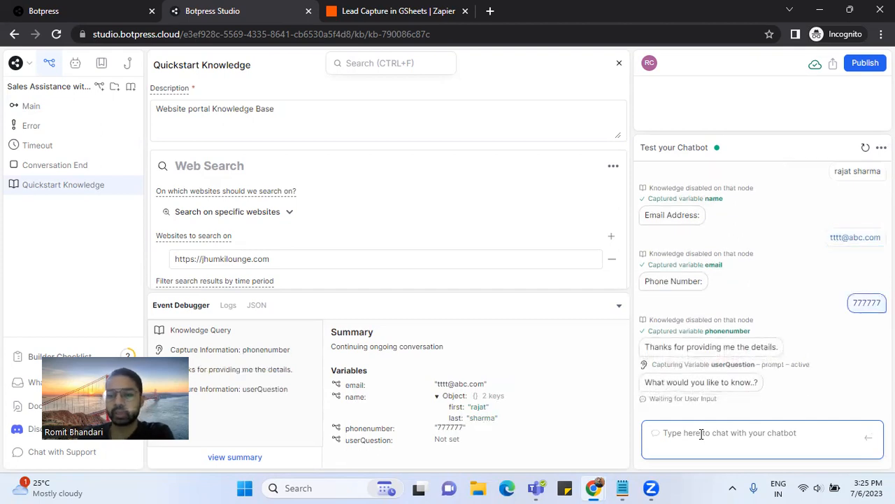
- Ask the bot whether it has oxidised earrings, then answer No to further questions
text(Do you hsave)
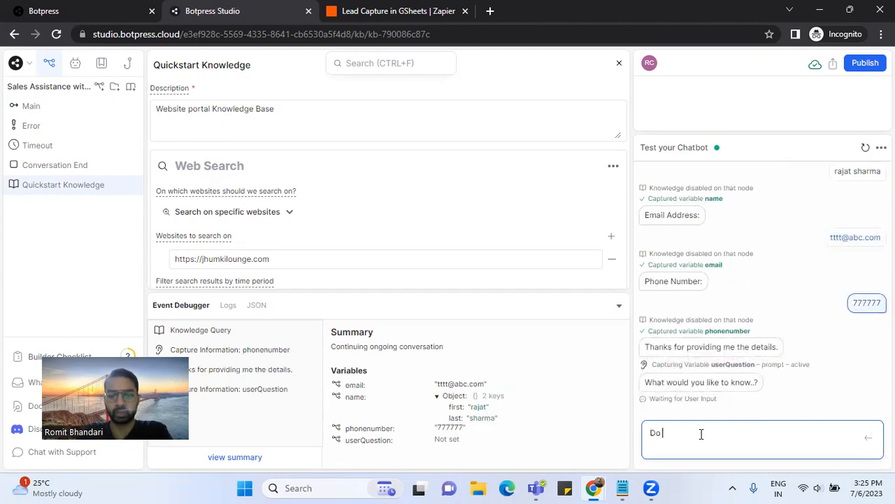
key(BackSpace)
key(BackSpace)
key(BackSpace)
key(BackSpace)
text(ave a)
text(ny)
text(dised )
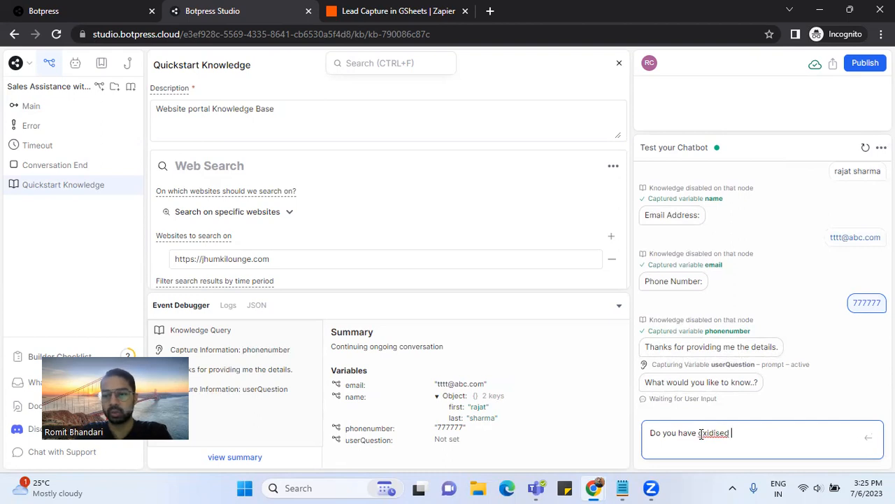
text(earr)
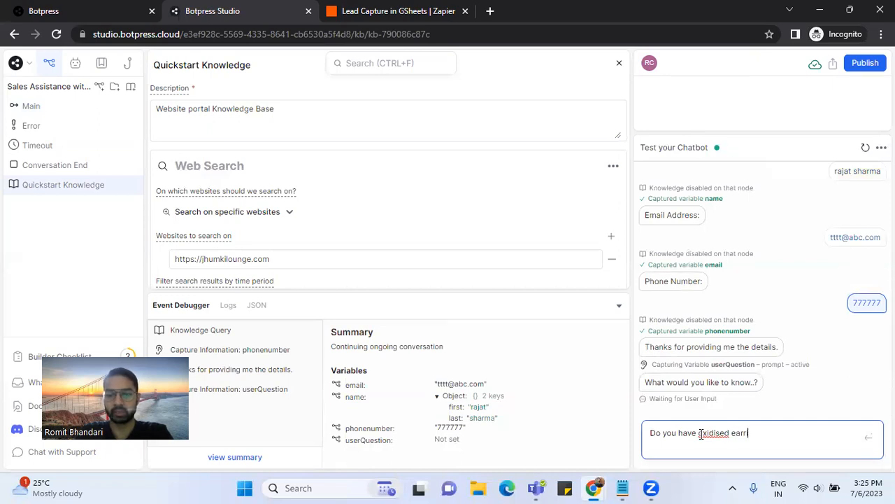
text(ings?)
key(Return)
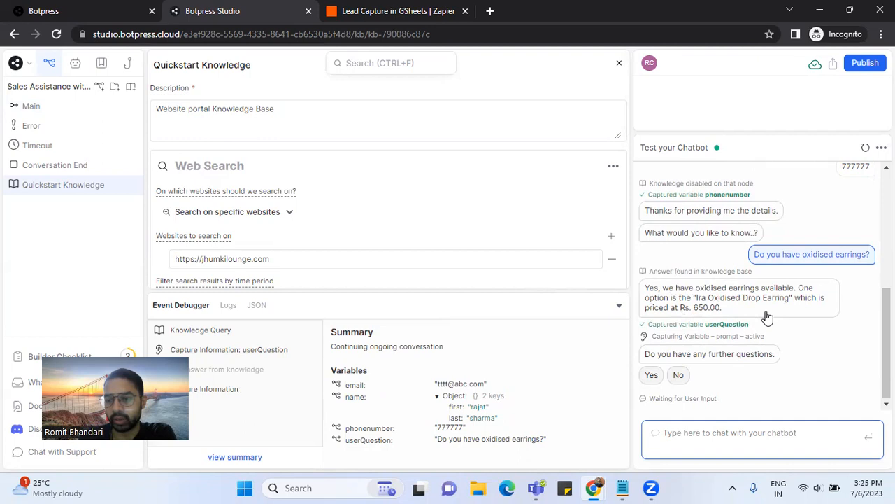
click(679, 375)
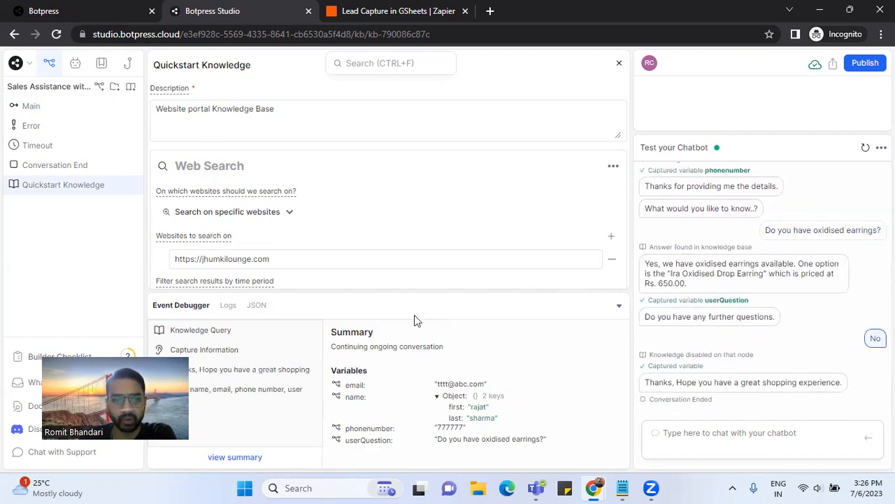
- Open the Main workflow and review the Initial-Qs greeting, name and email cards
click(30, 107)
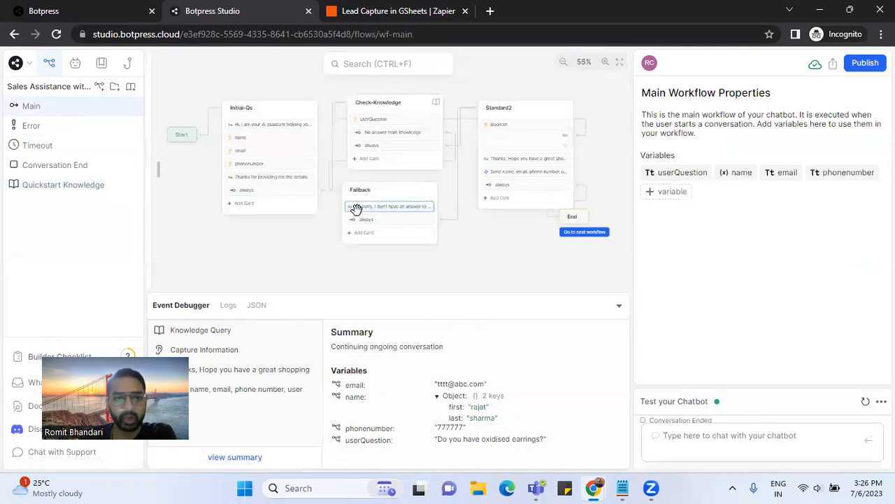
click(265, 138)
click(268, 125)
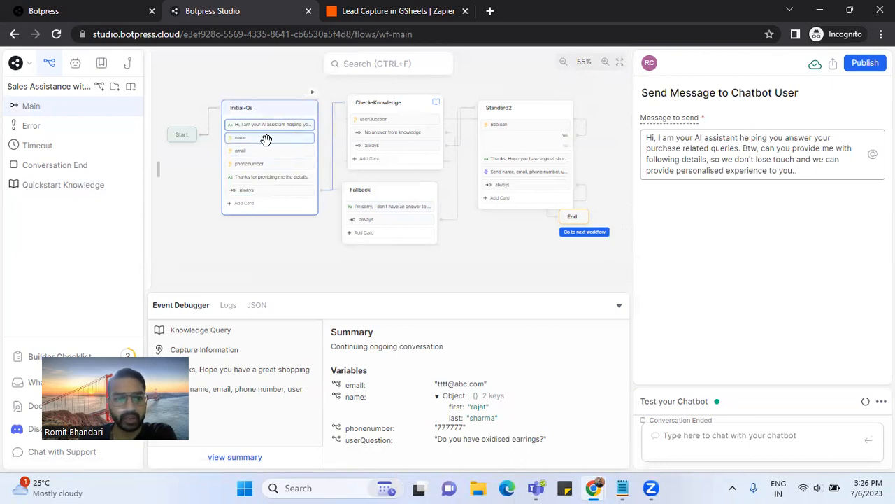
click(266, 140)
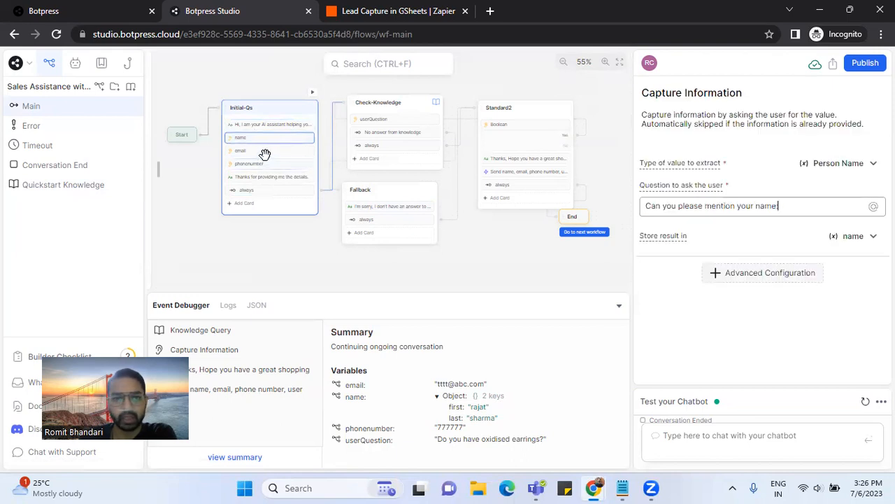
click(264, 151)
- Append a colon to the phone question so it reads 'Phone Number:'
click(276, 164)
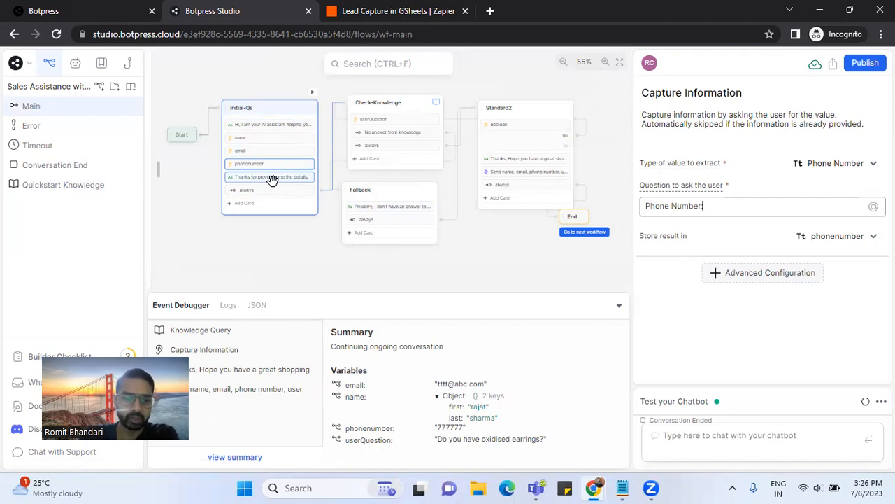
text(:)
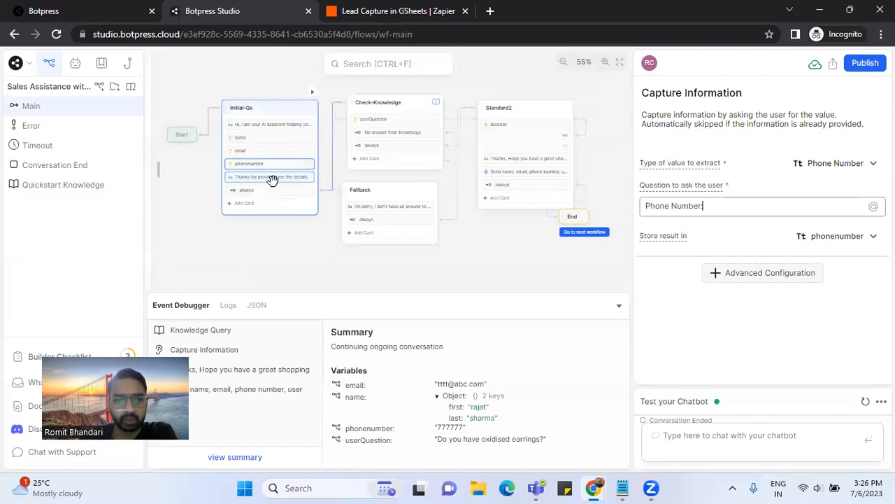
click(272, 178)
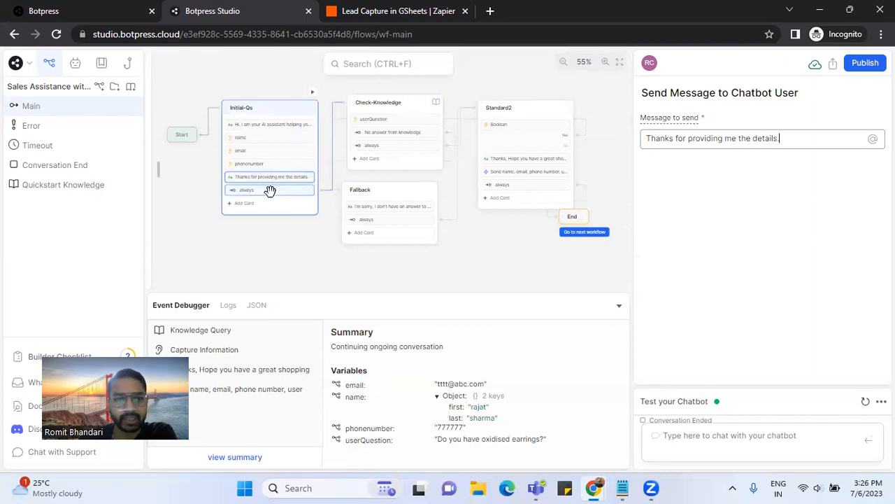
click(270, 190)
click(406, 103)
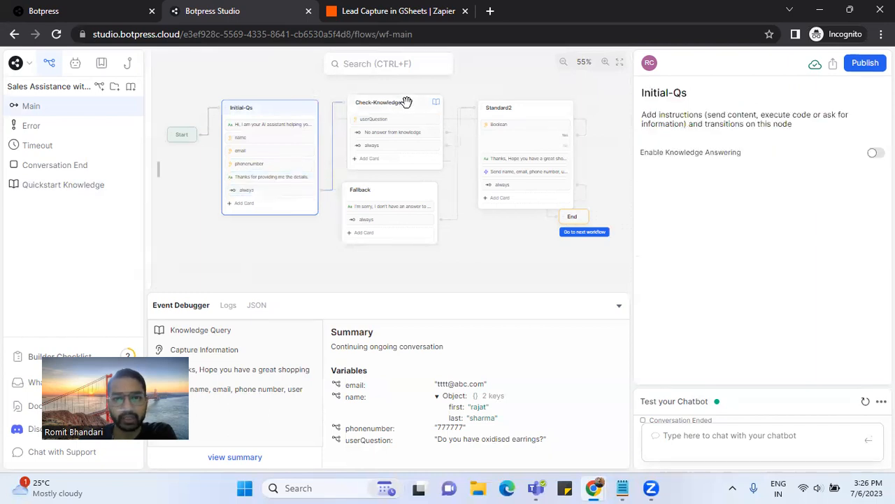
- Review Check-Knowledge and Fallback, then Standard2's Boolean 'Do you have any further questions' capture
click(408, 102)
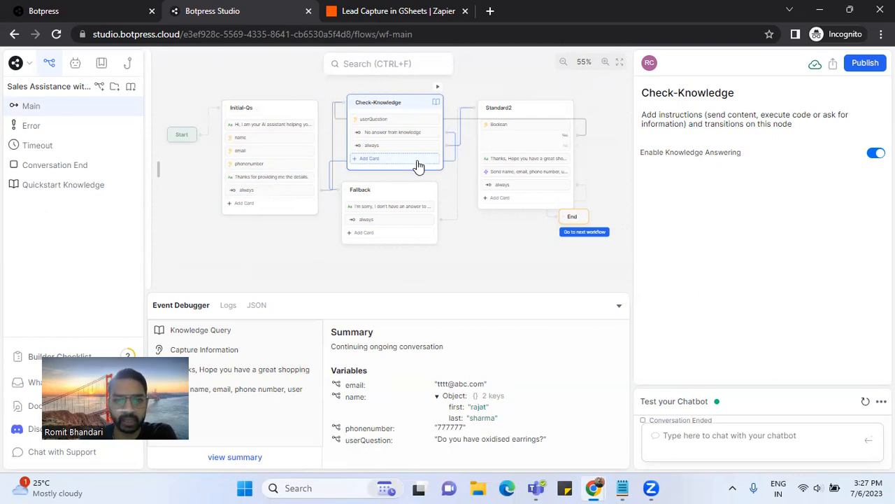
click(404, 133)
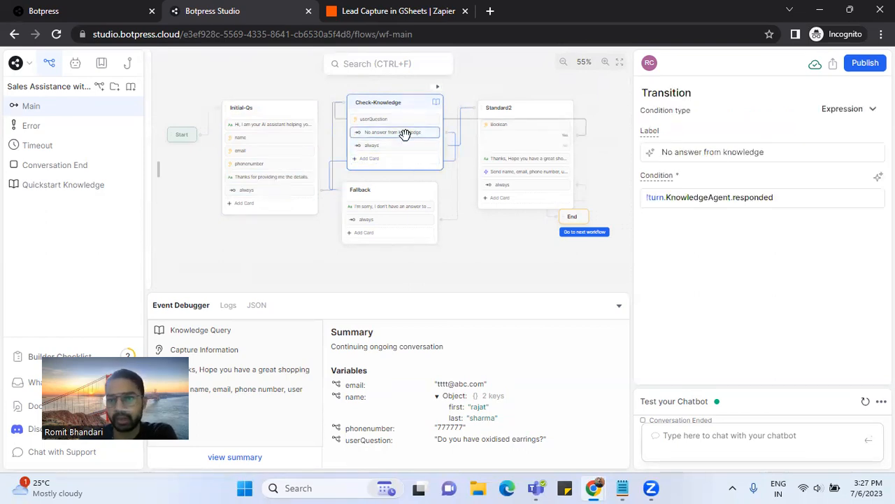
click(402, 195)
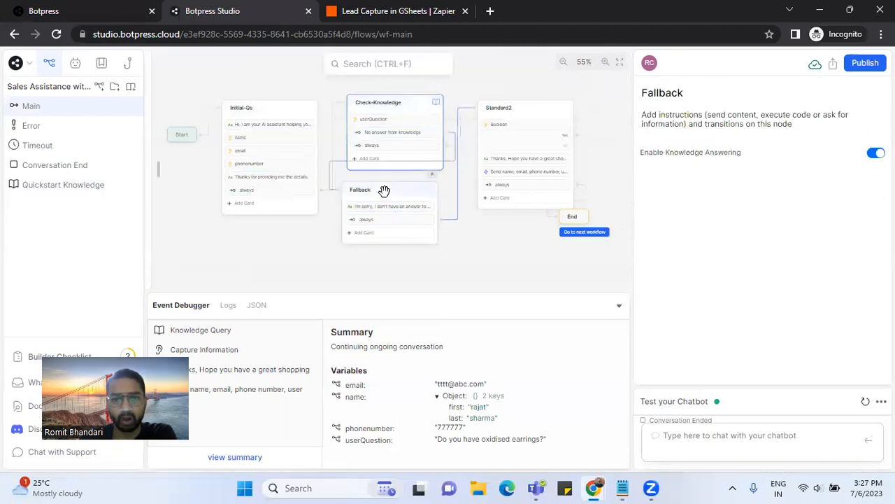
click(382, 206)
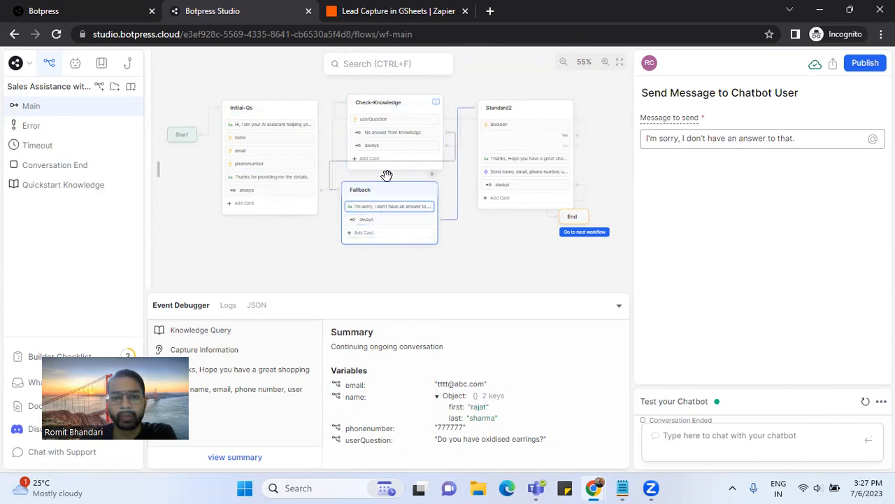
click(535, 116)
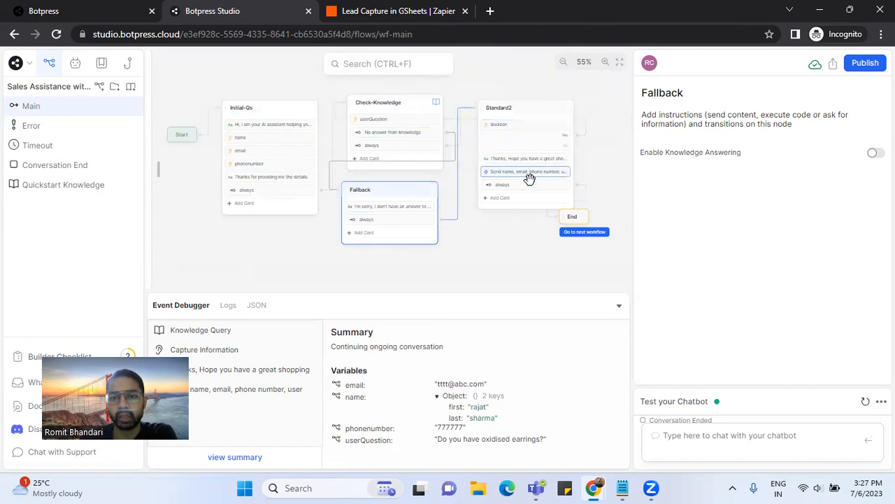
click(529, 142)
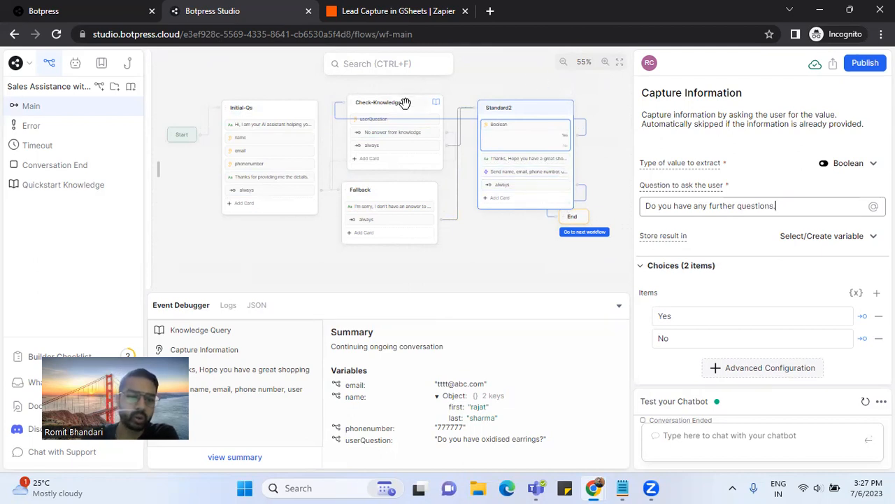
- Review Standard2's Execute code posting name, email, phone number and userQuestion to the Zapier hook
click(554, 172)
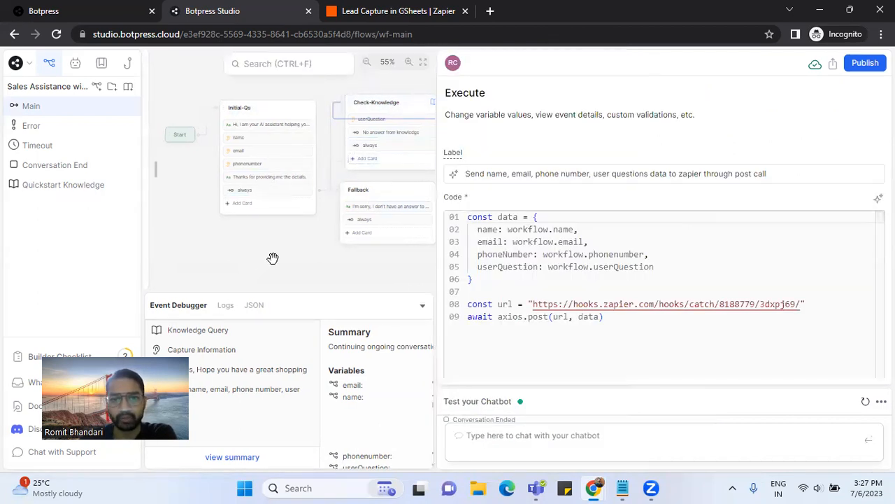
drag(434, 158, 629, 171)
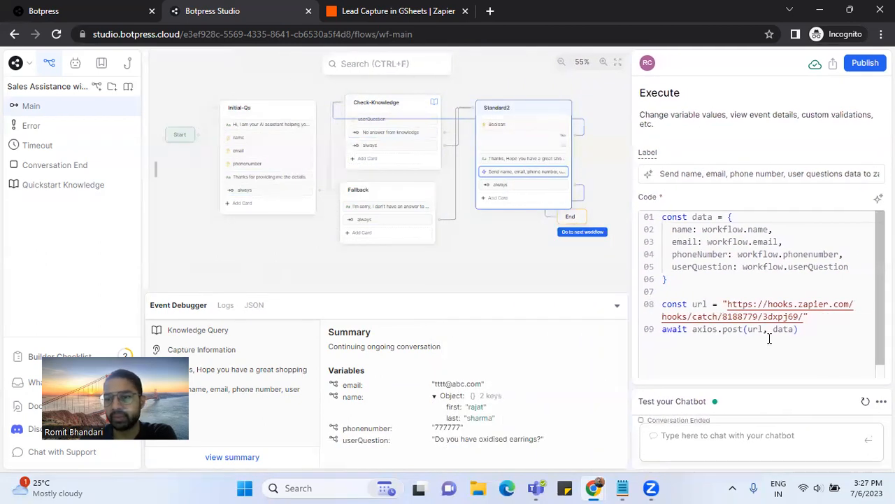
drag(798, 330, 678, 205)
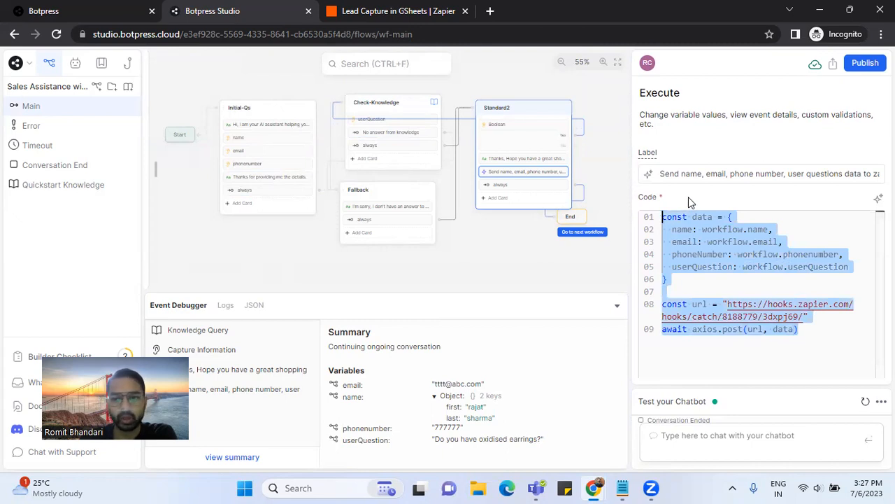
click(726, 268)
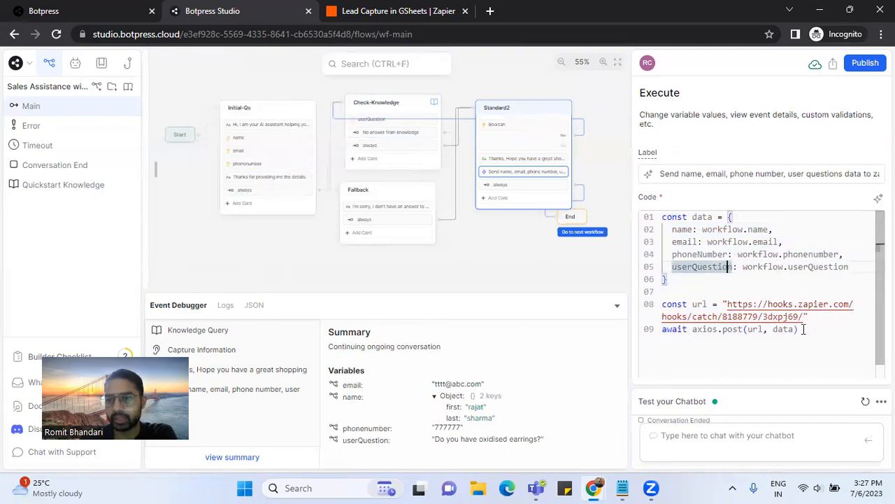
drag(798, 329, 673, 207)
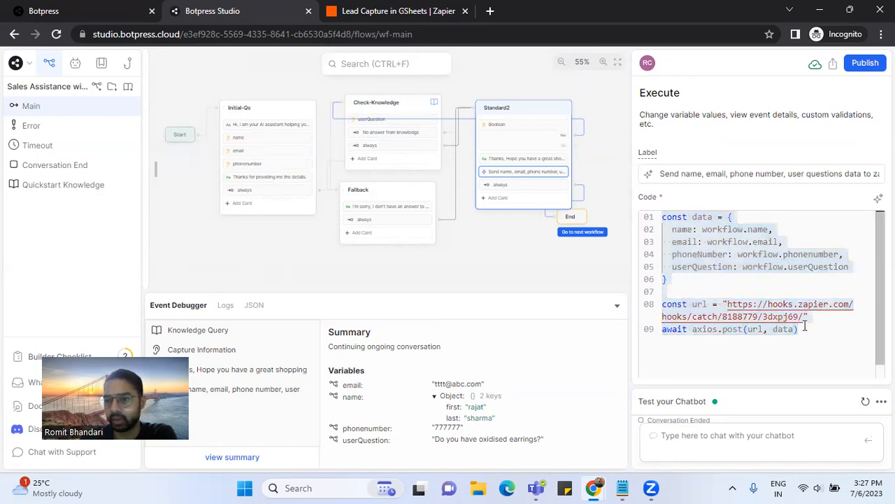
mouse_move(804, 319)
mouse_down()
mouse_move(741, 302)
mouse_move(804, 316)
mouse_up()
click(757, 304)
drag(684, 287, 656, 218)
click(708, 198)
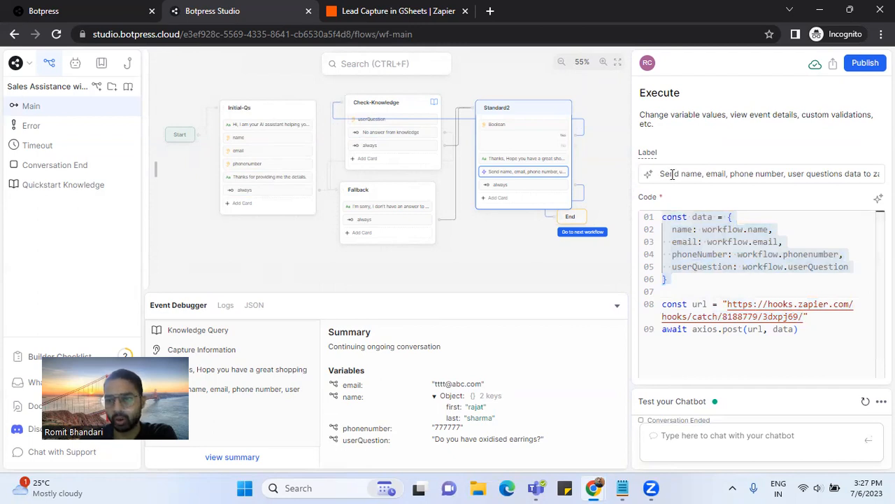
drag(662, 174, 883, 174)
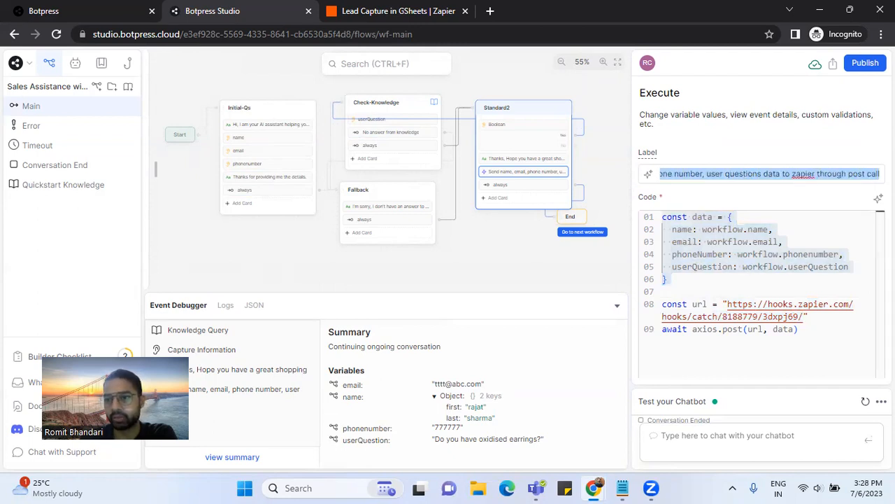
click(807, 201)
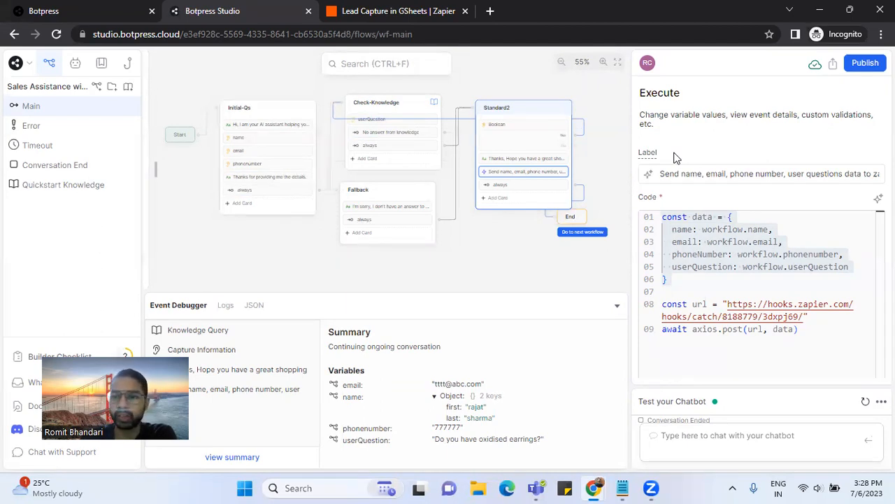
drag(729, 176, 833, 175)
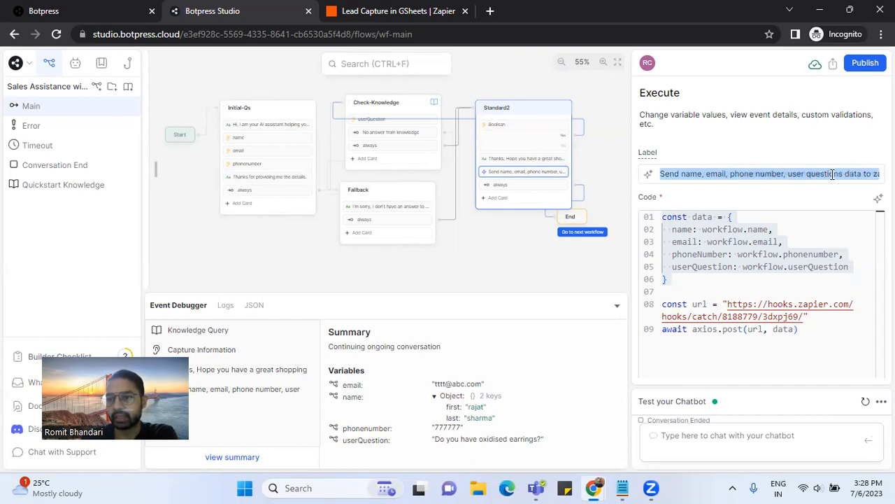
click(832, 175)
key(Right)
key(Right)
key(Right)
key(Right)
key(Right)
key(Right)
key(Right)
key(Right)
key(Right)
key(Right)
key(Right)
key(Right)
key(Right)
key(Right)
key(Right)
key(Right)
key(Right)
key(Right)
key(Right)
key(Right)
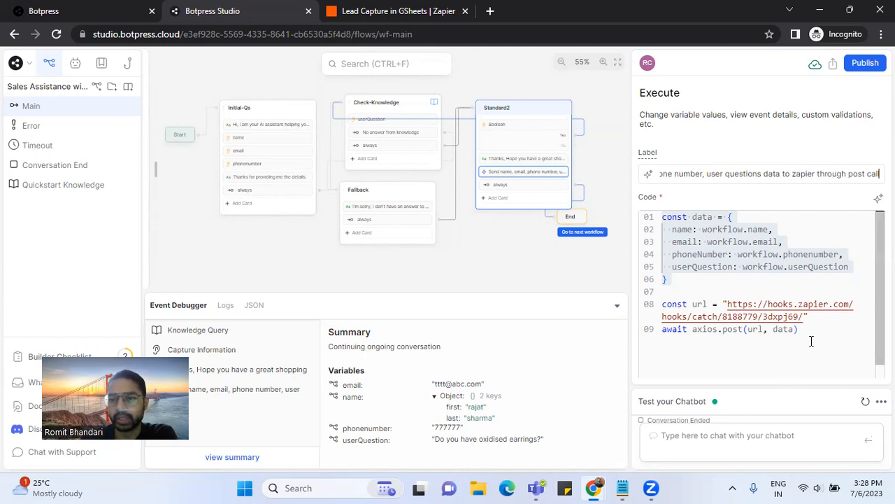
click(720, 280)
drag(805, 330, 646, 213)
click(680, 200)
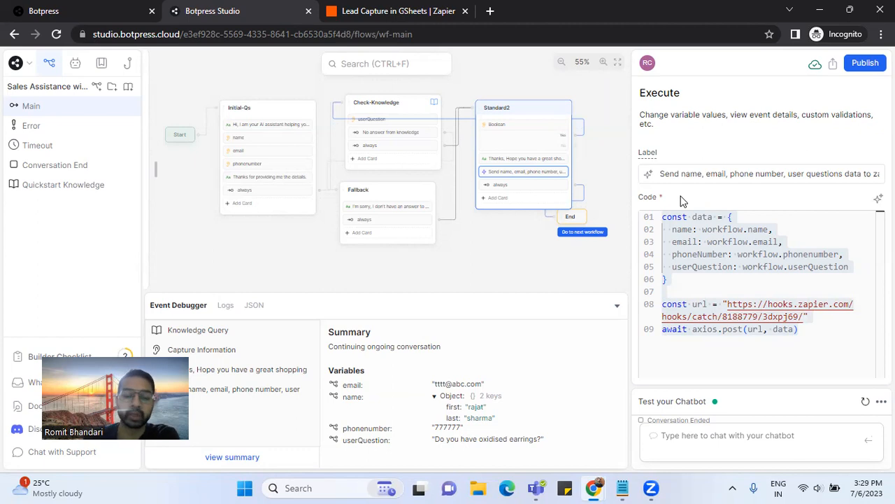
mouse_move(596, 483)
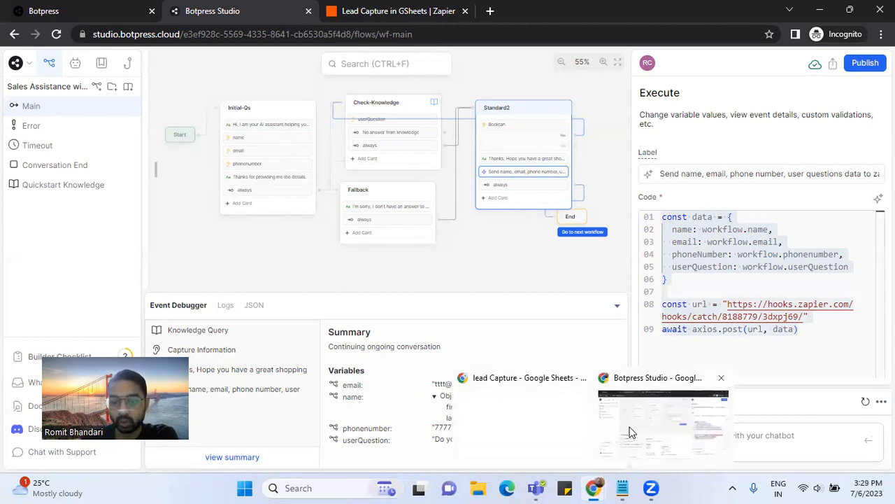
click(565, 424)
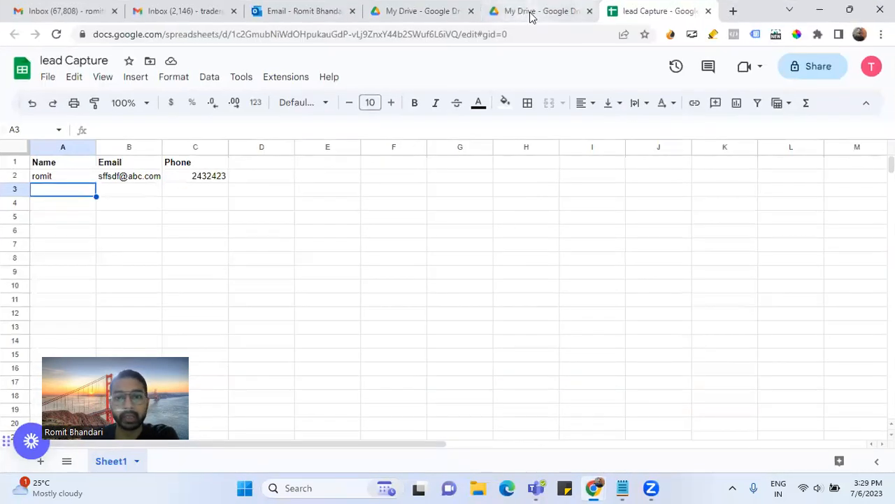
mouse_move(593, 488)
click(660, 414)
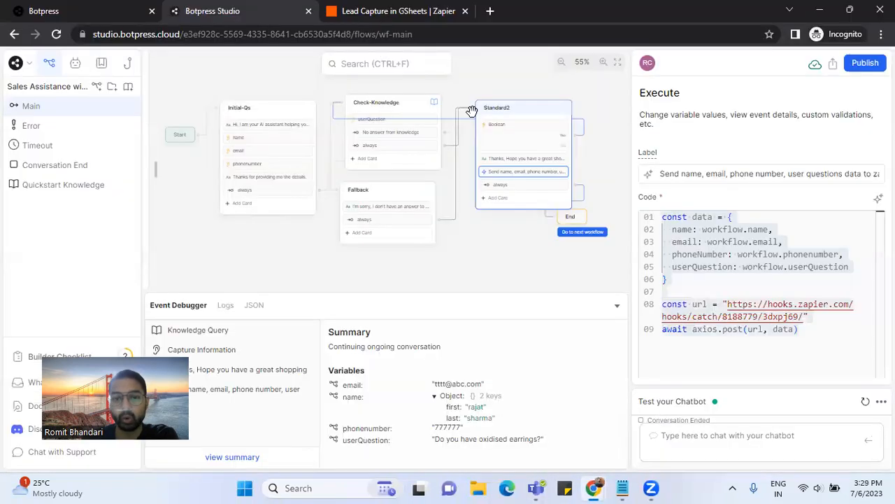
- Return to the 'Lead Capture in GSheets' Zap and bring up the Change trigger app picker
click(395, 13)
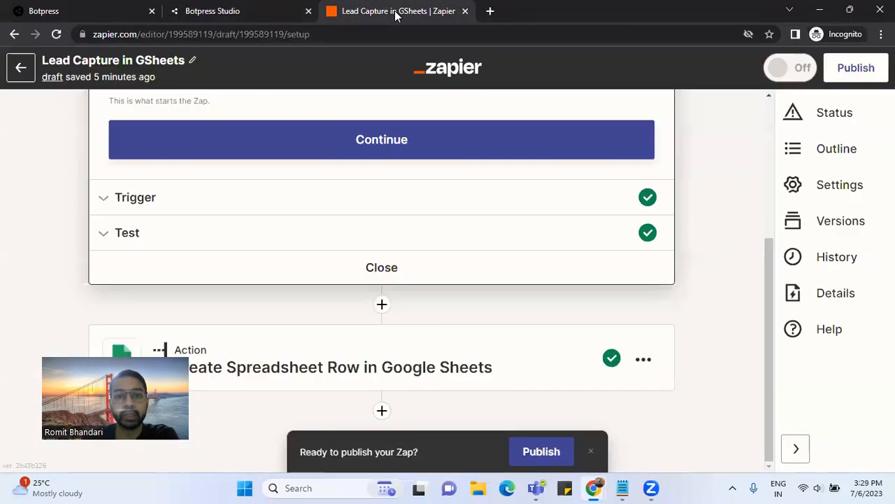
scroll(380, 242, up, 1)
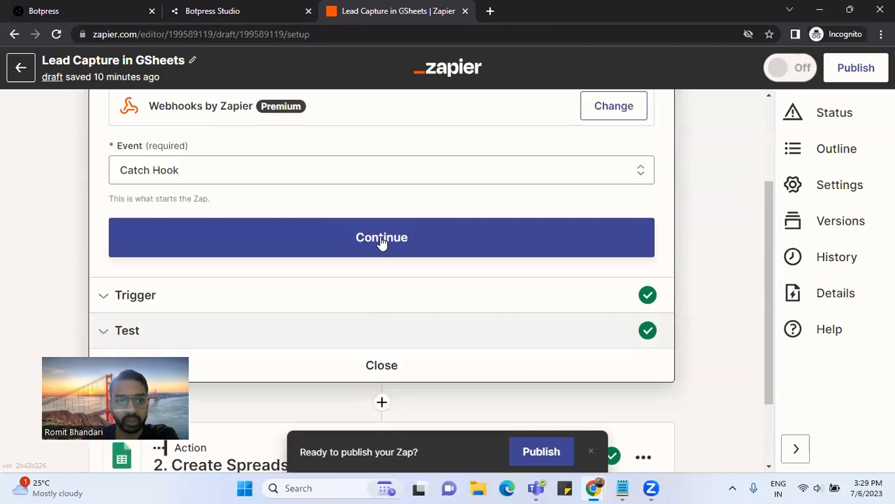
scroll(381, 242, up, 2)
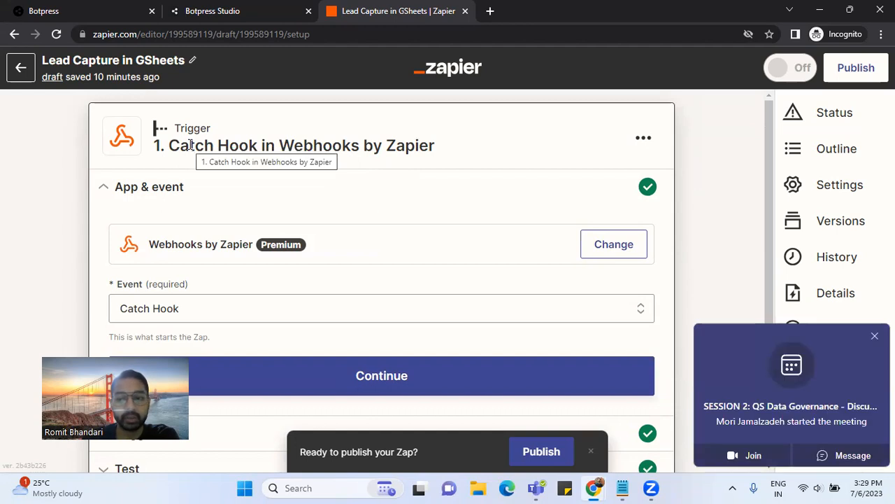
click(875, 335)
drag(170, 145, 439, 144)
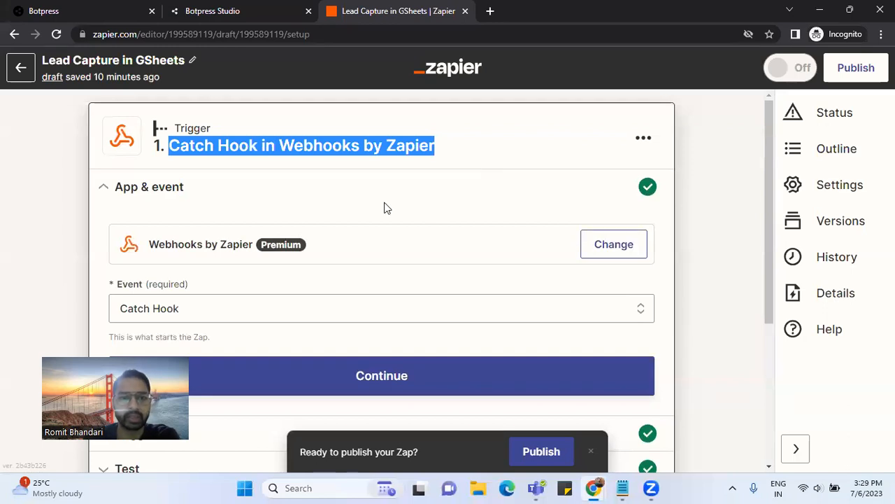
click(282, 144)
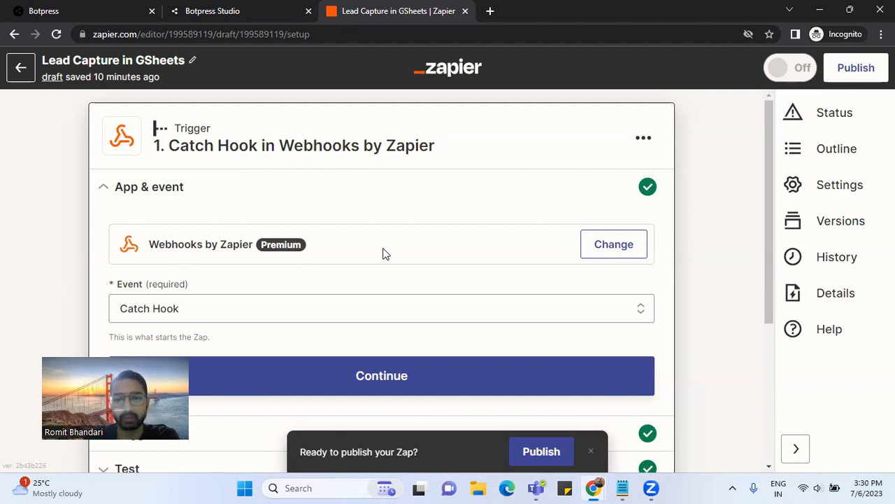
click(607, 250)
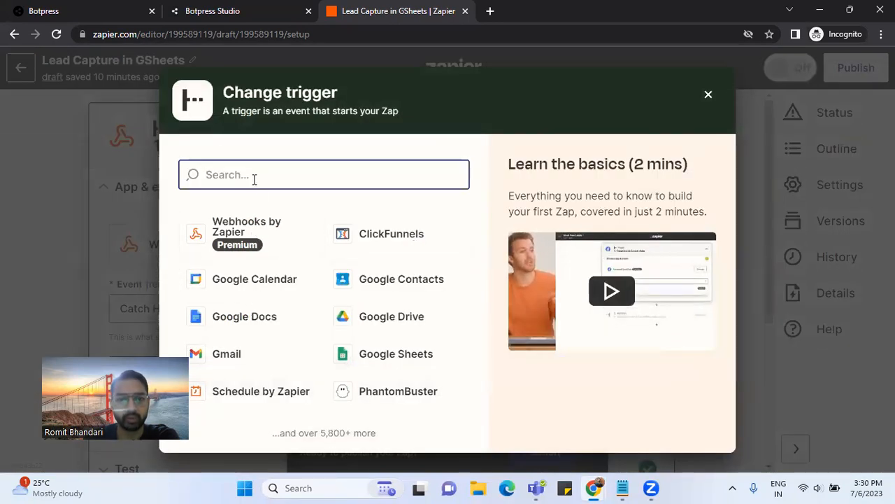
- Choose Webhooks by Zapier as the trigger app with Catch Hook as its event
click(240, 233)
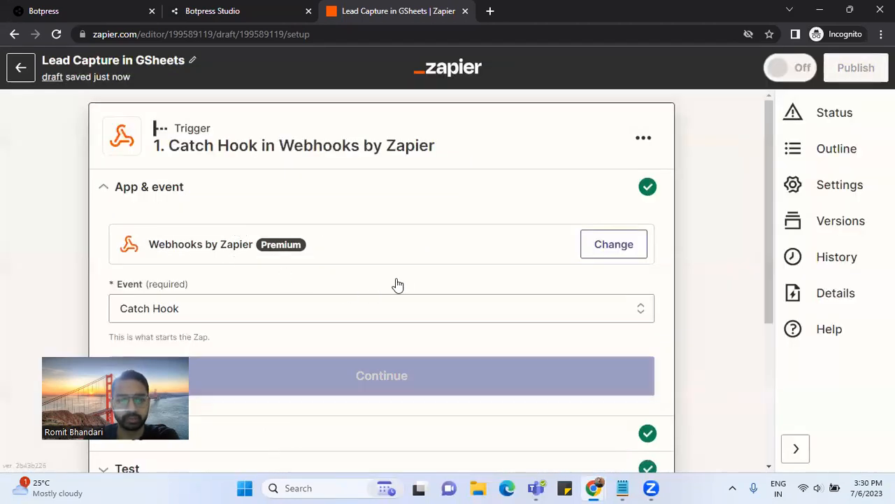
scroll(410, 276, down, 1)
click(316, 238)
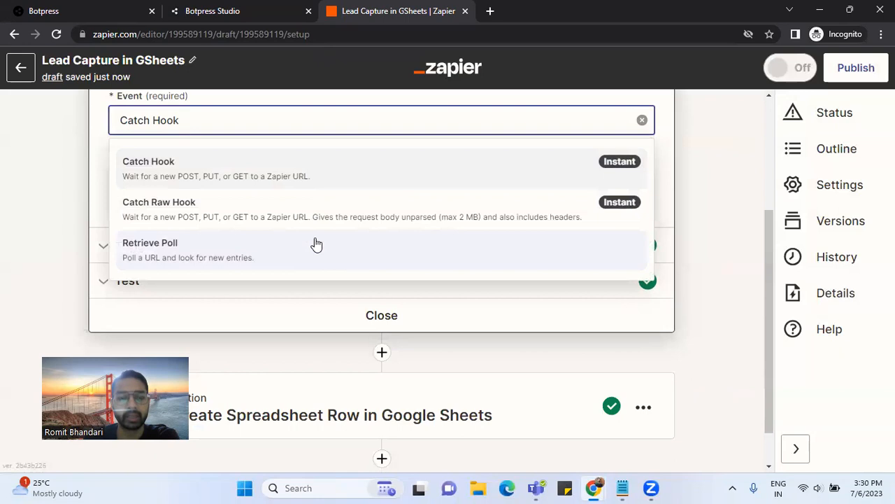
scroll(329, 245, up, 3)
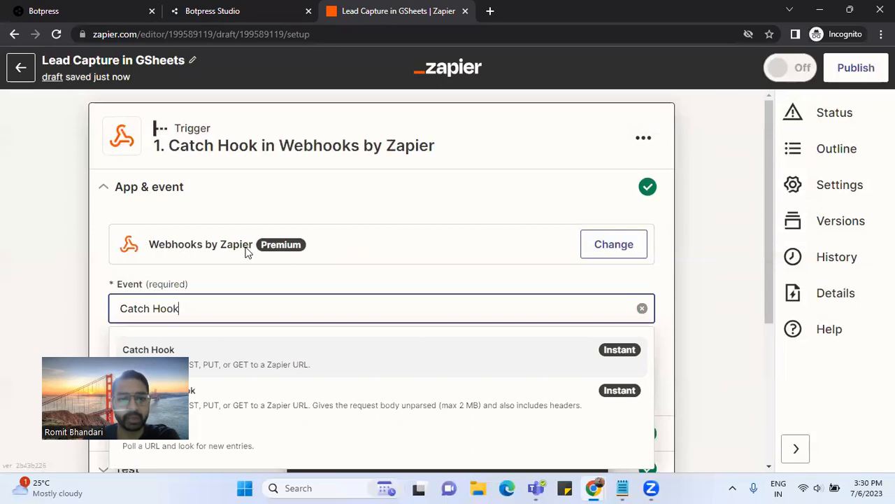
scroll(303, 273, down, 1)
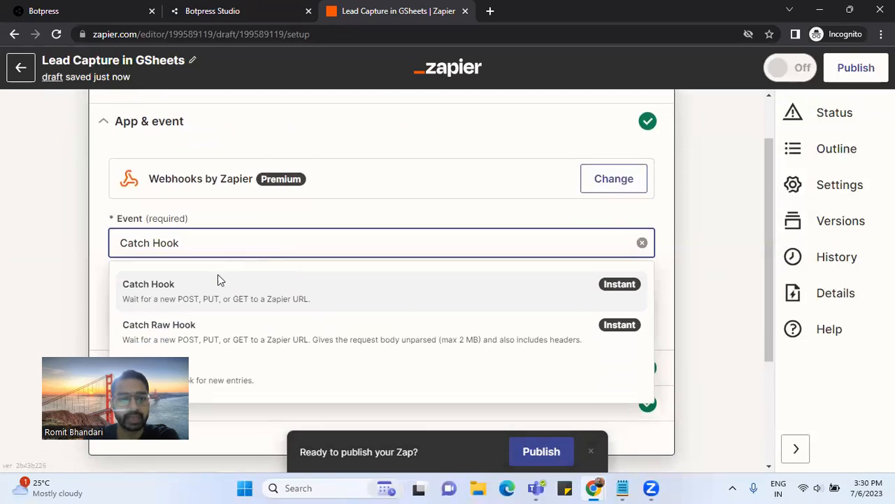
click(162, 306)
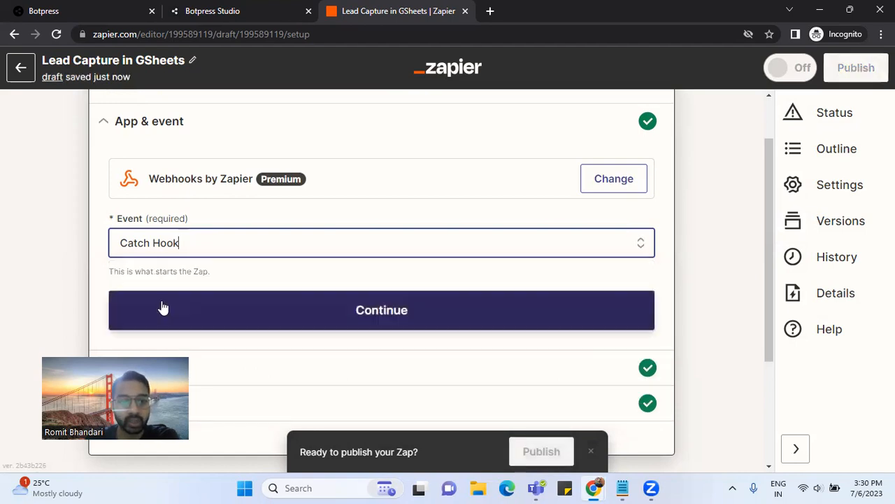
- Read the Pick off a Child Key explanation, leave it blank, and proceed to testing
click(318, 259)
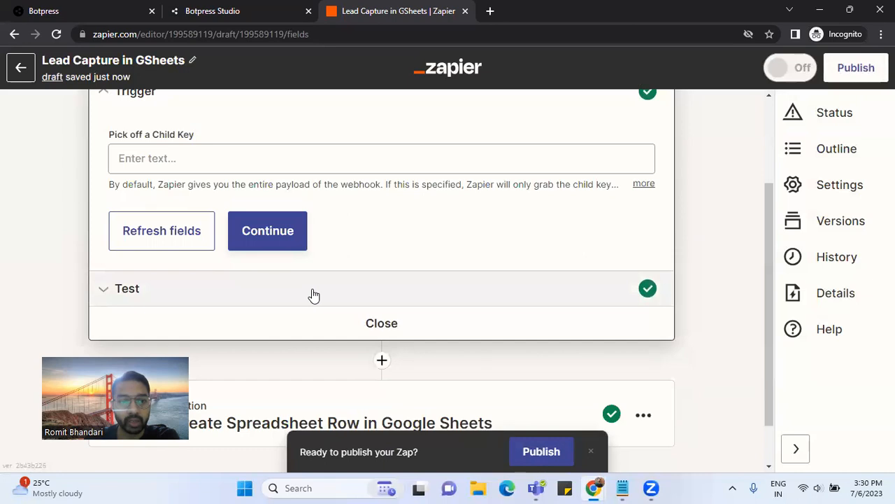
click(185, 230)
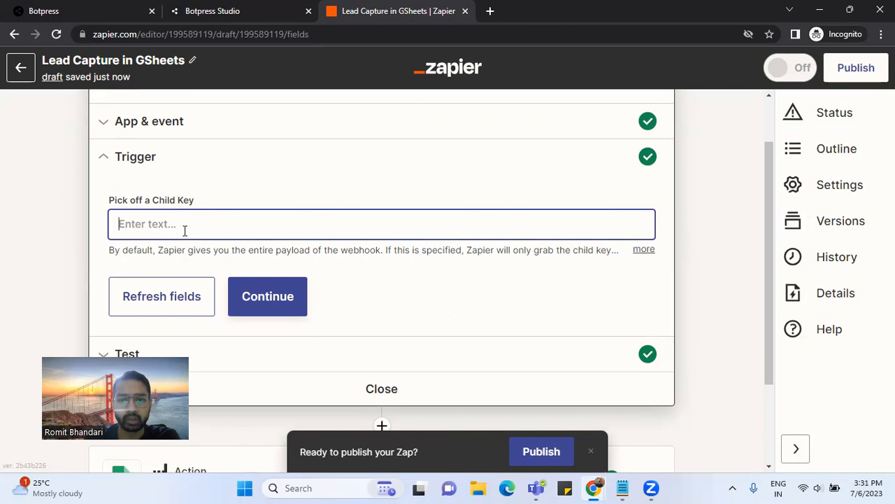
click(642, 250)
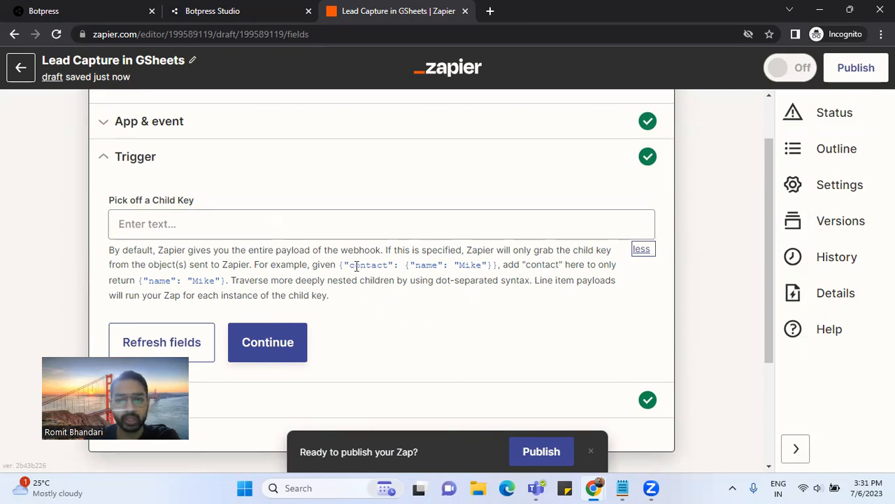
drag(344, 264, 396, 265)
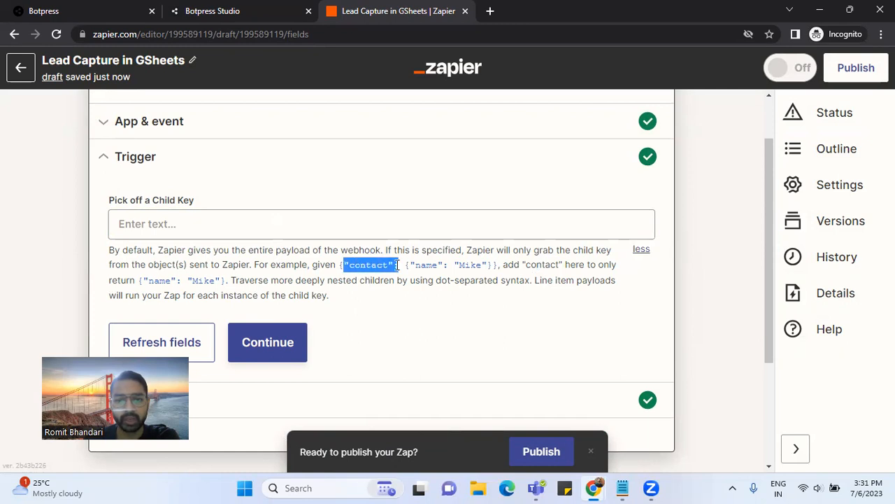
click(387, 309)
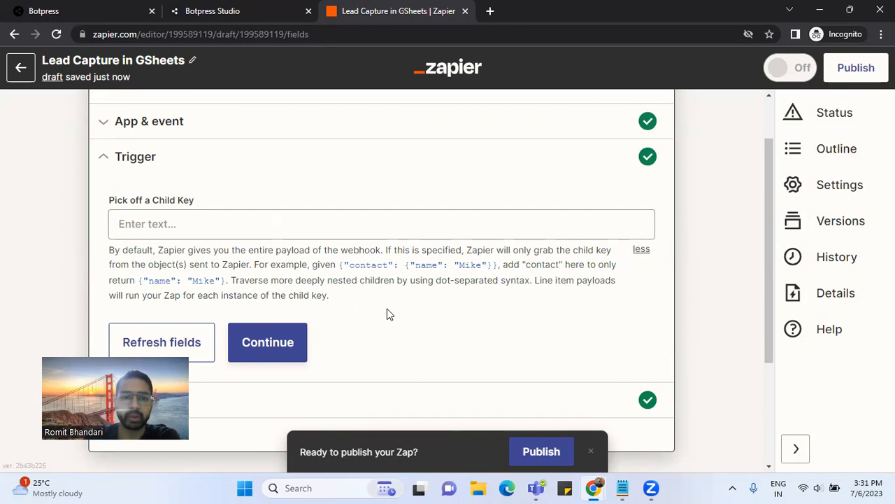
drag(314, 266, 483, 264)
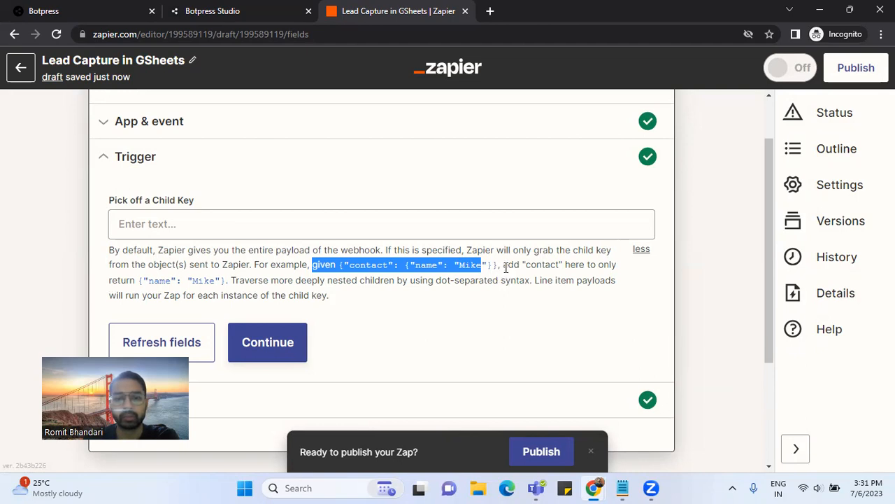
drag(392, 250, 617, 263)
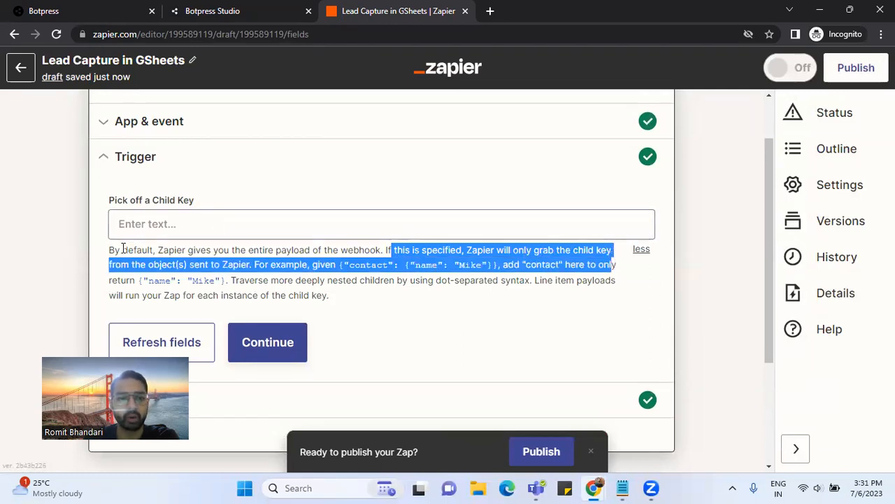
drag(110, 251, 250, 263)
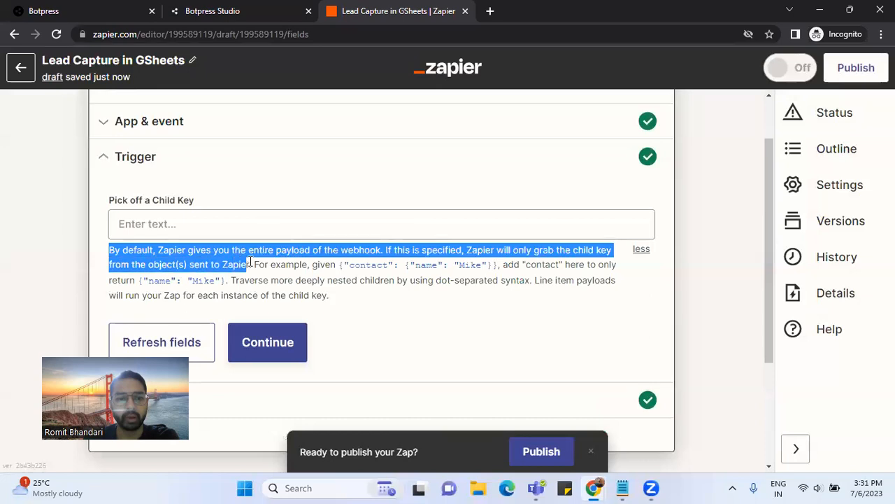
click(357, 297)
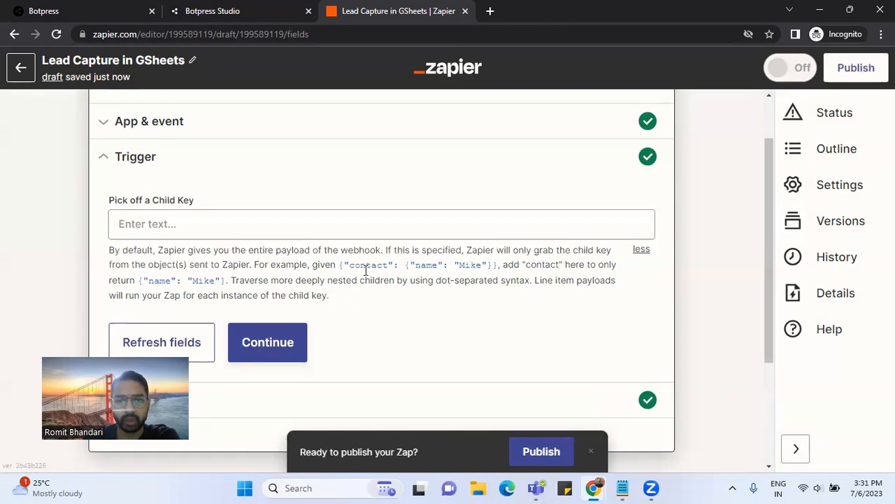
drag(341, 266, 497, 266)
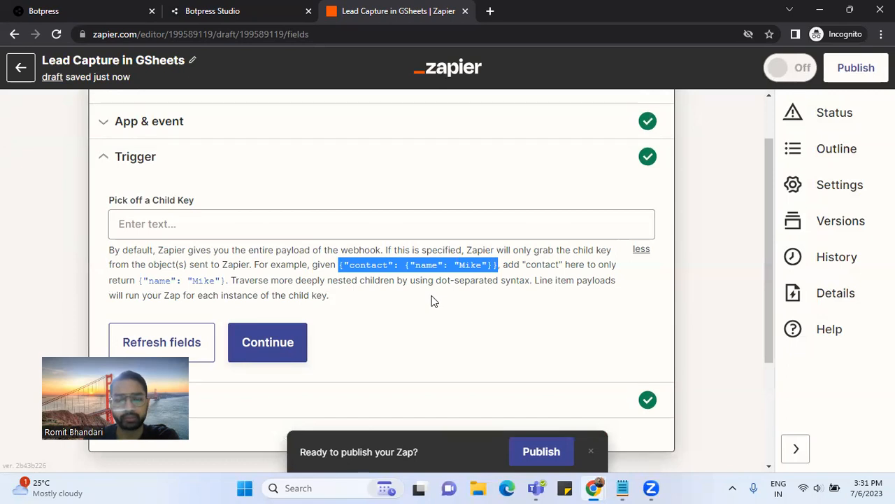
double_click(372, 266)
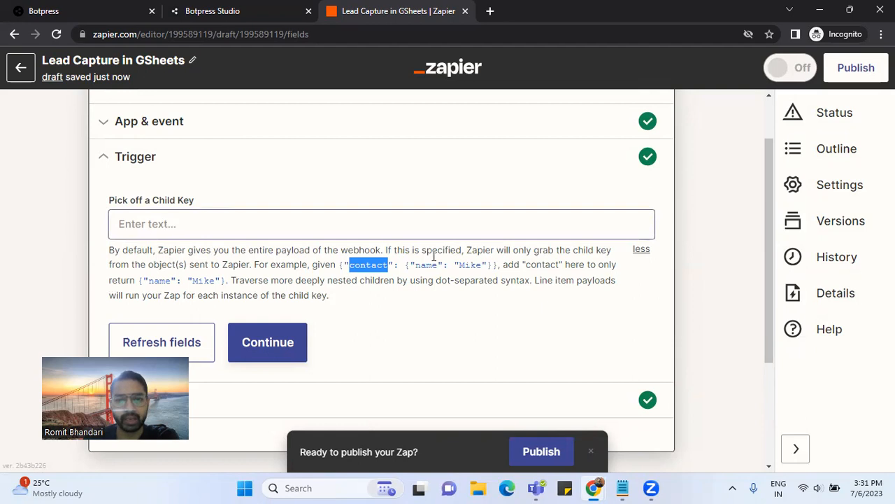
drag(405, 265, 492, 277)
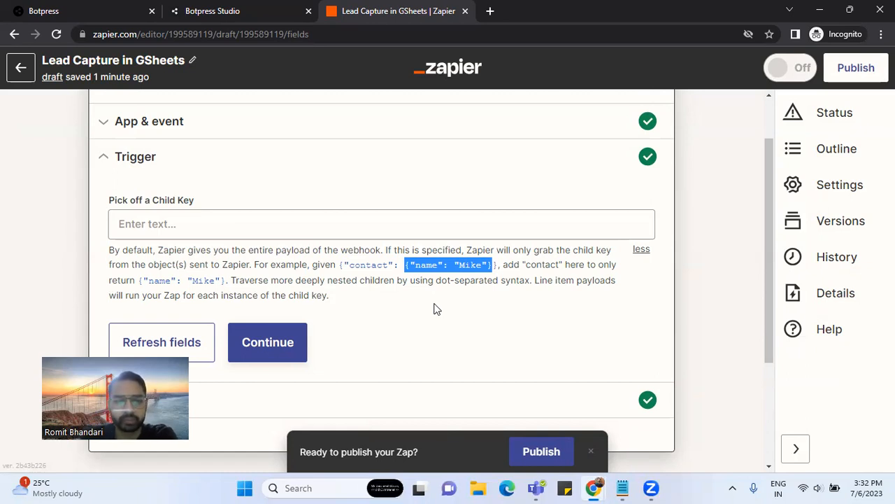
click(290, 357)
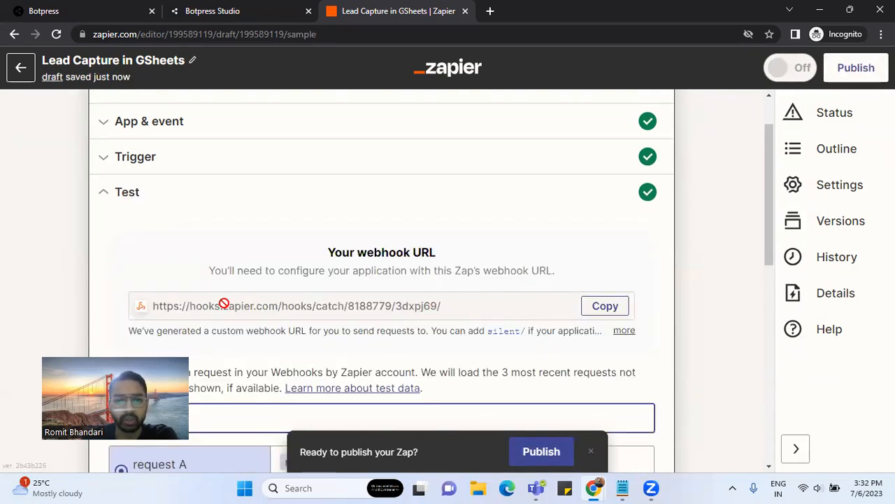
- Return to the Catch Hook trigger's Test section and copy the Zap's webhook URL
click(174, 168)
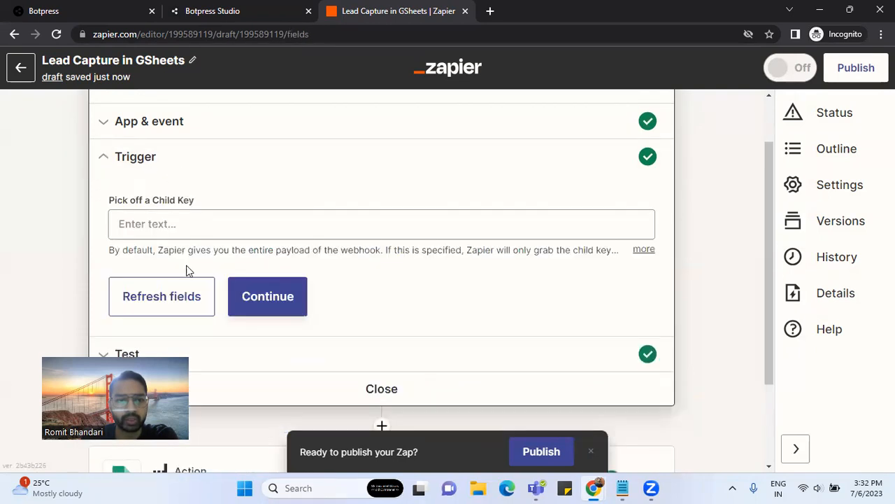
scroll(347, 309, down, 2)
click(194, 232)
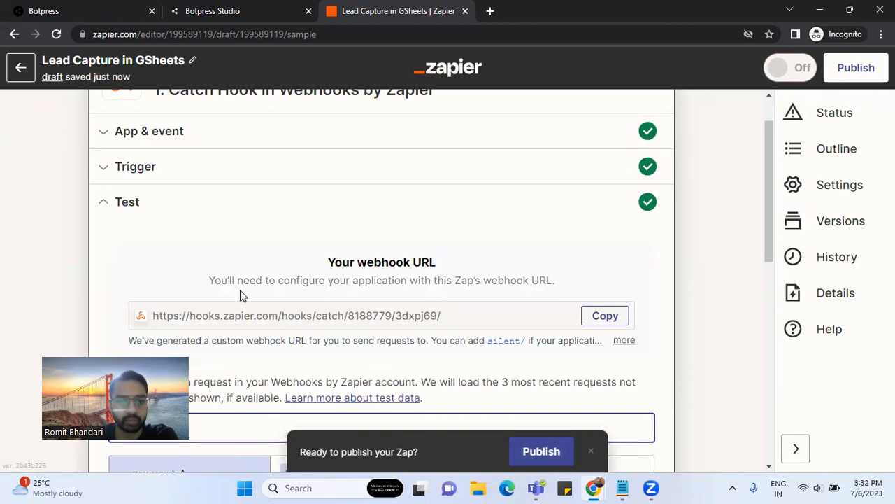
click(602, 326)
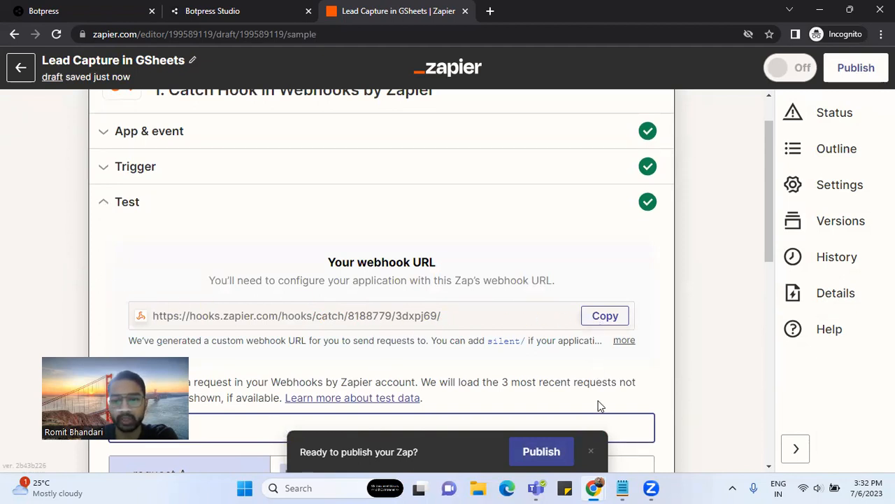
click(224, 18)
click(805, 317)
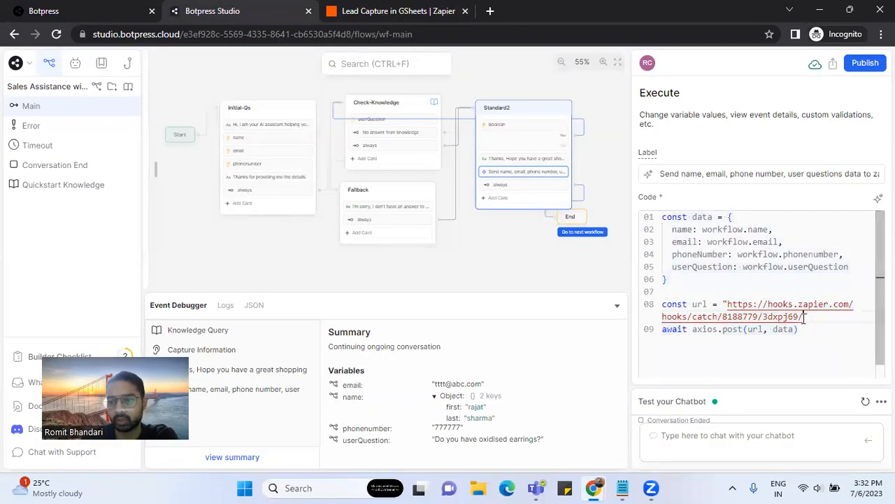
drag(804, 317, 728, 304)
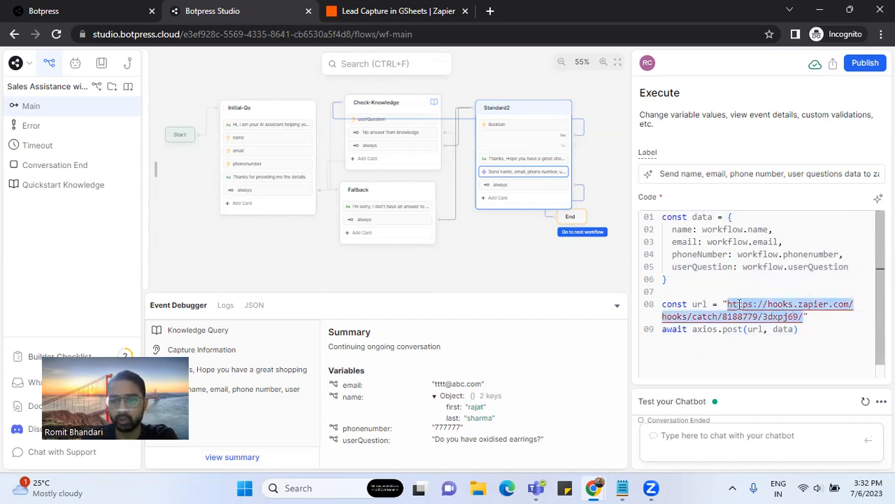
click(814, 328)
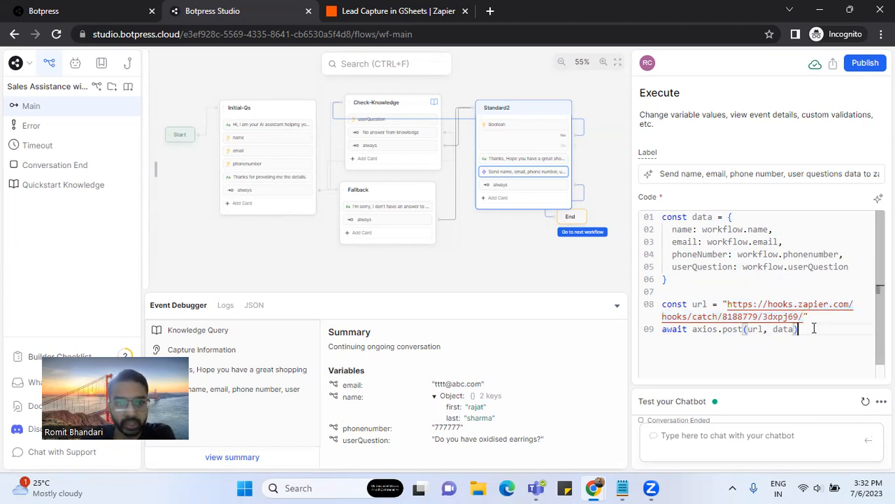
click(412, 14)
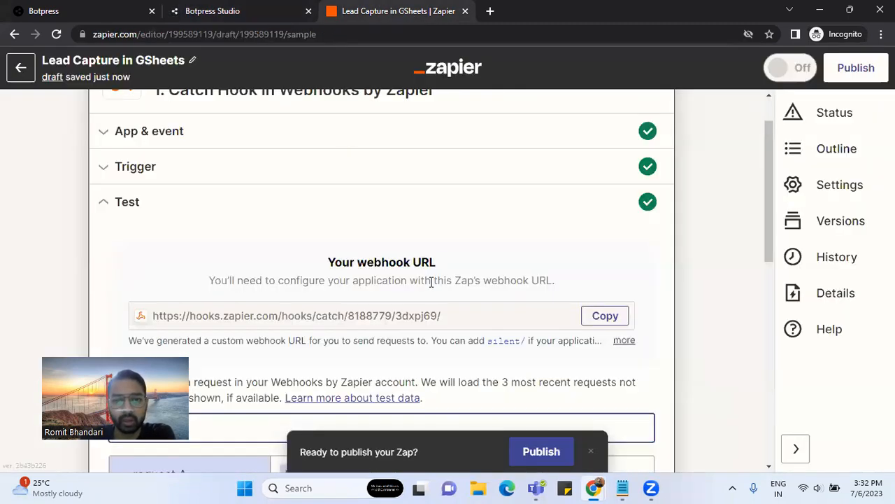
- Fetch the latest webhook requests and continue with request B as the sample record
scroll(432, 281, down, 2)
scroll(481, 269, up, 1)
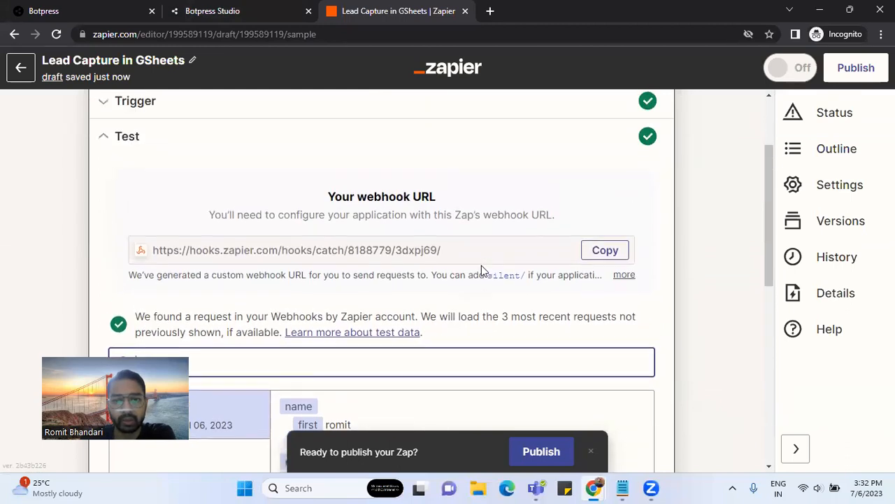
scroll(481, 272, down, 5)
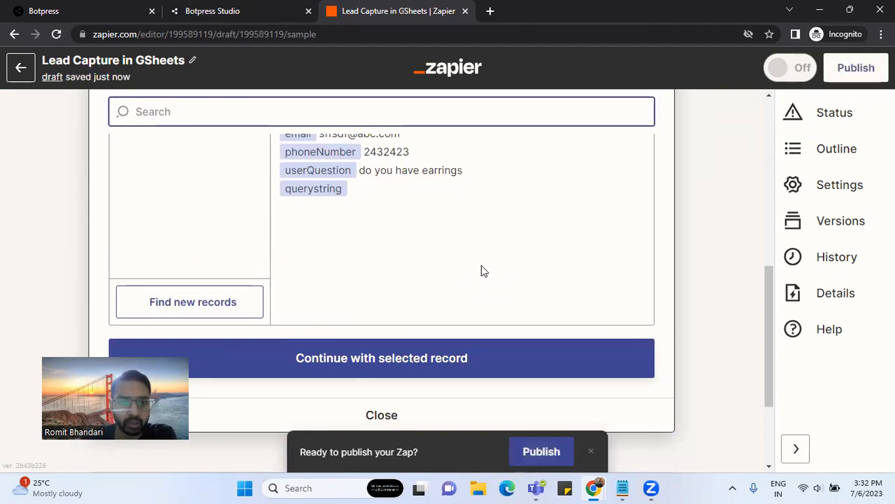
scroll(481, 271, up, 1)
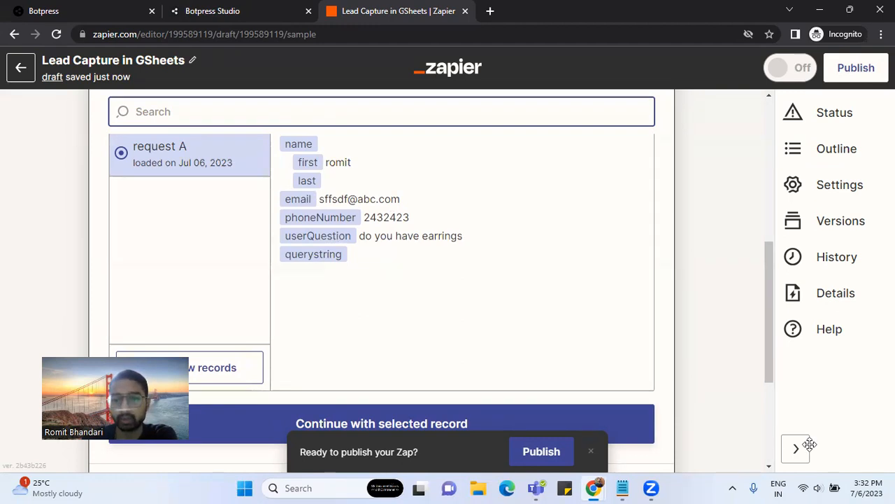
click(161, 371)
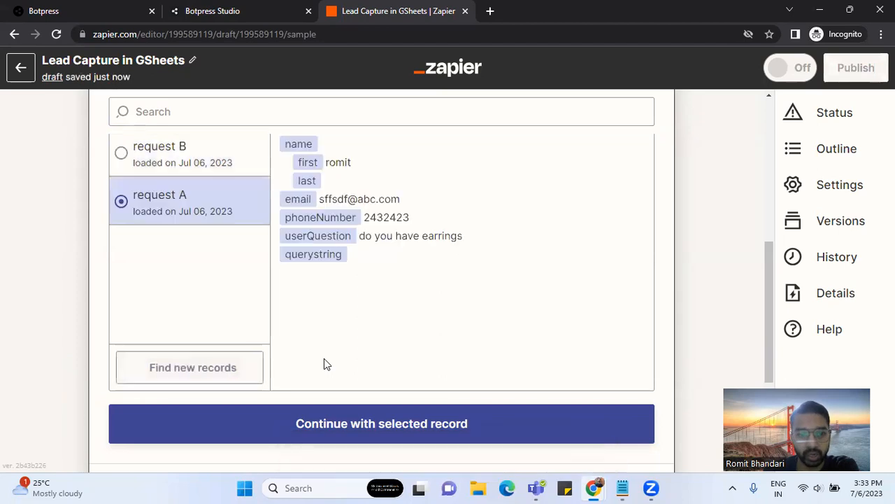
click(222, 172)
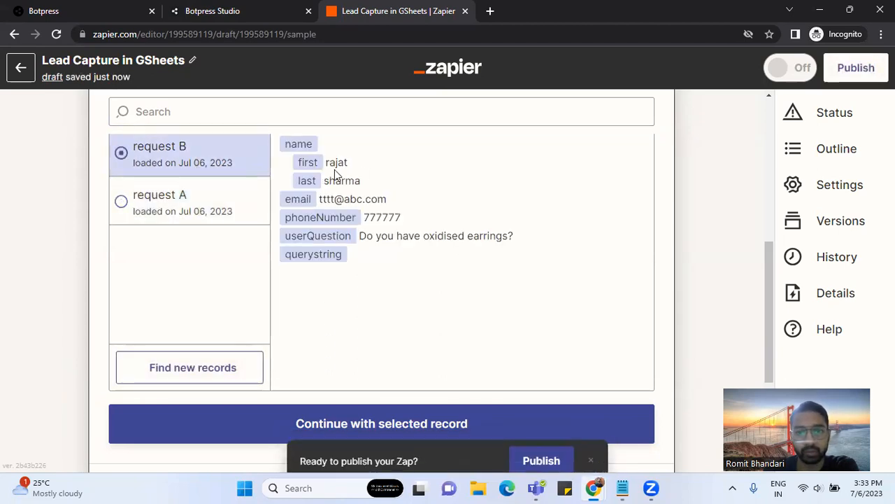
drag(325, 162, 395, 198)
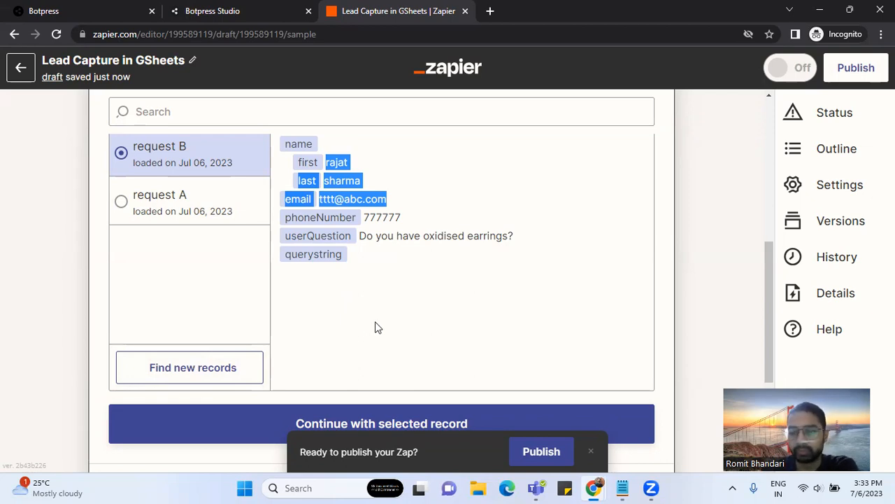
scroll(378, 327, down, 1)
click(375, 362)
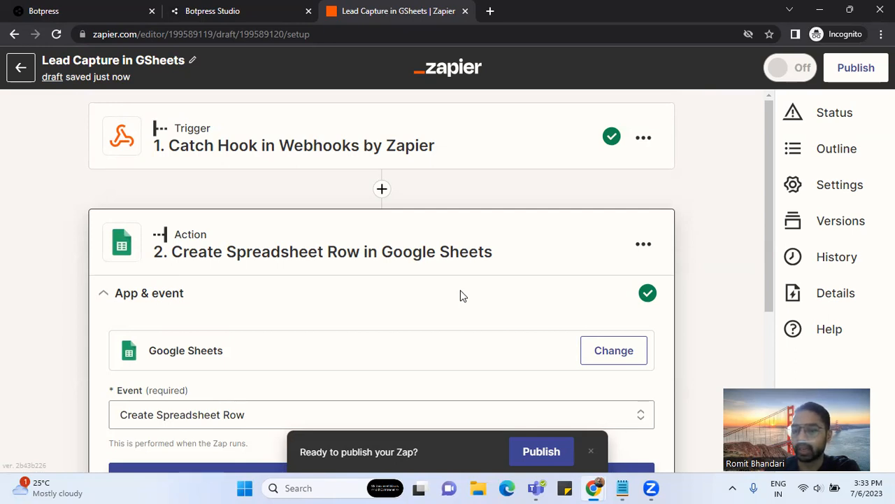
- Set the action app to Google Sheets with the event Create Spreadsheet Row
scroll(461, 296, down, 2)
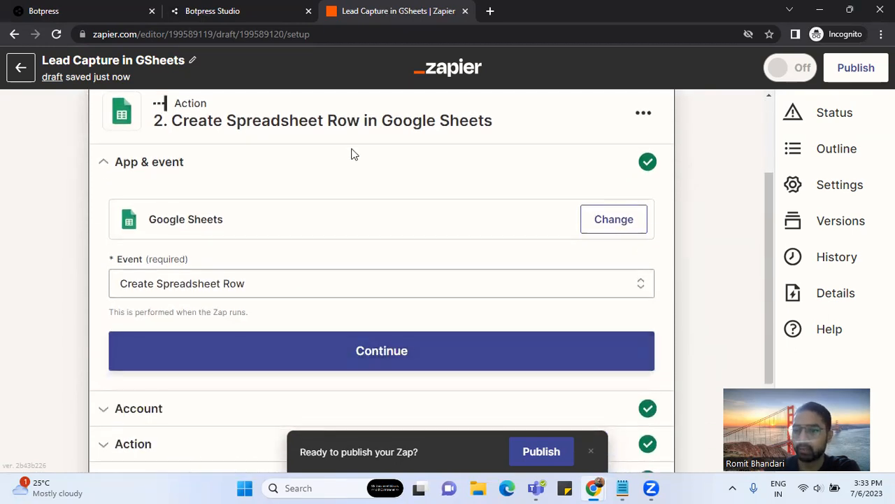
click(617, 226)
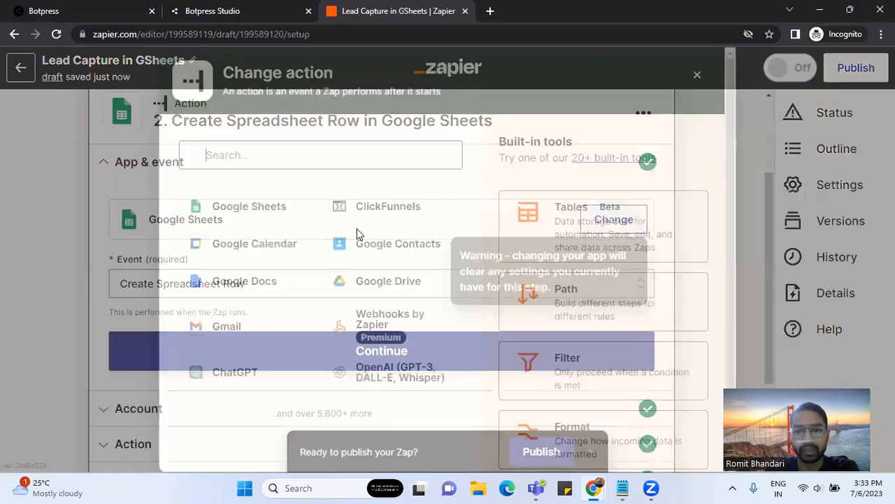
click(238, 207)
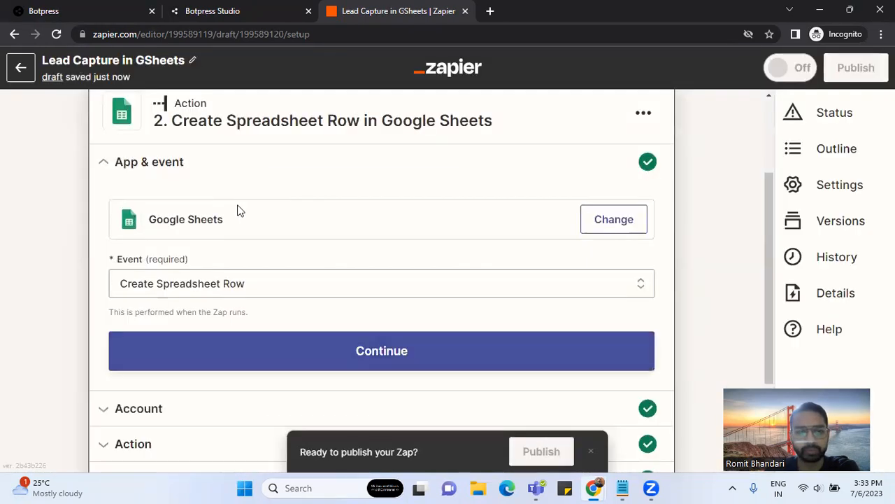
click(250, 283)
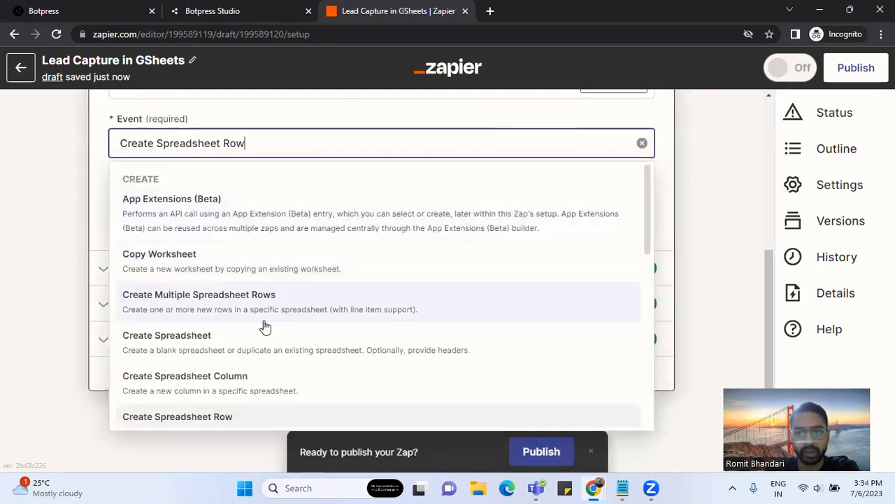
scroll(266, 326, down, 5)
scroll(266, 326, up, 5)
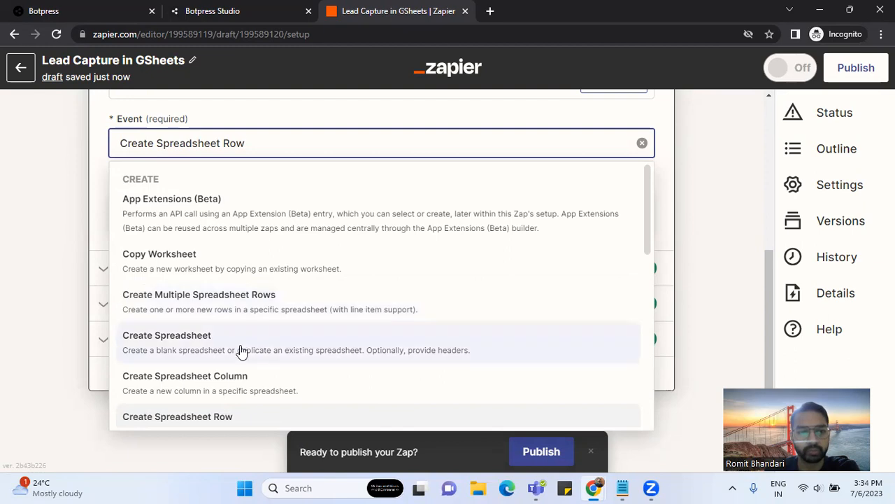
scroll(253, 328, down, 1)
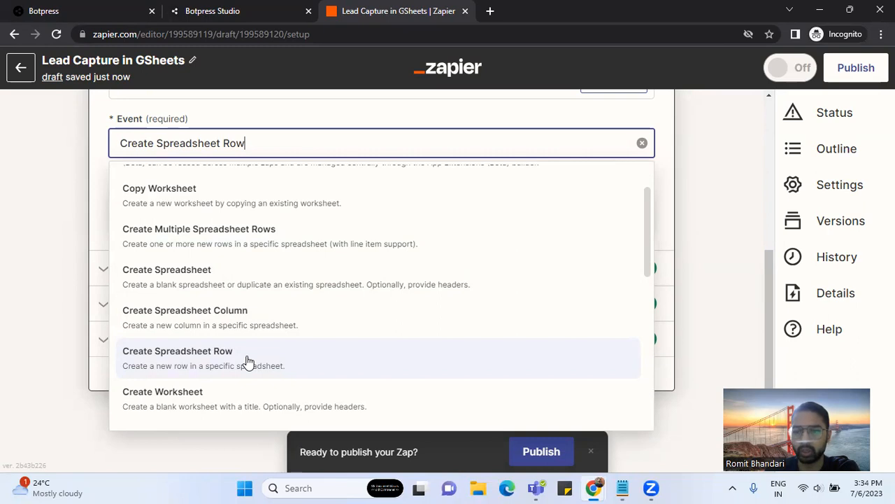
click(246, 361)
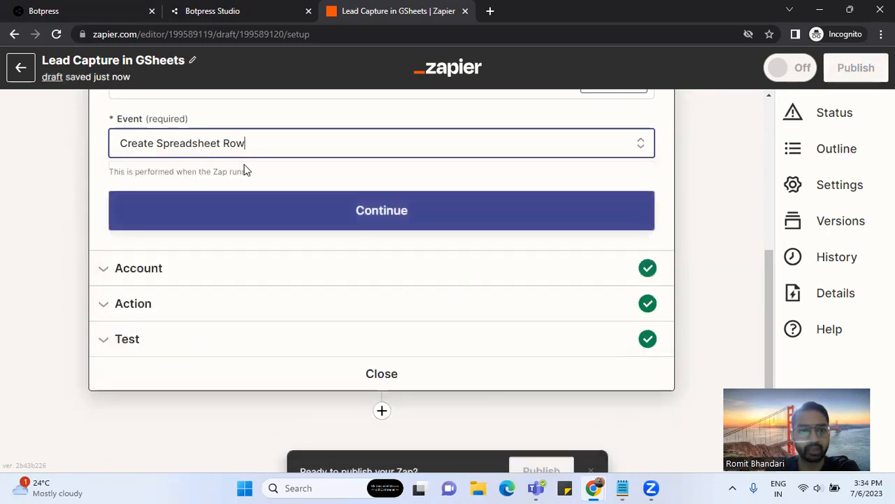
click(319, 221)
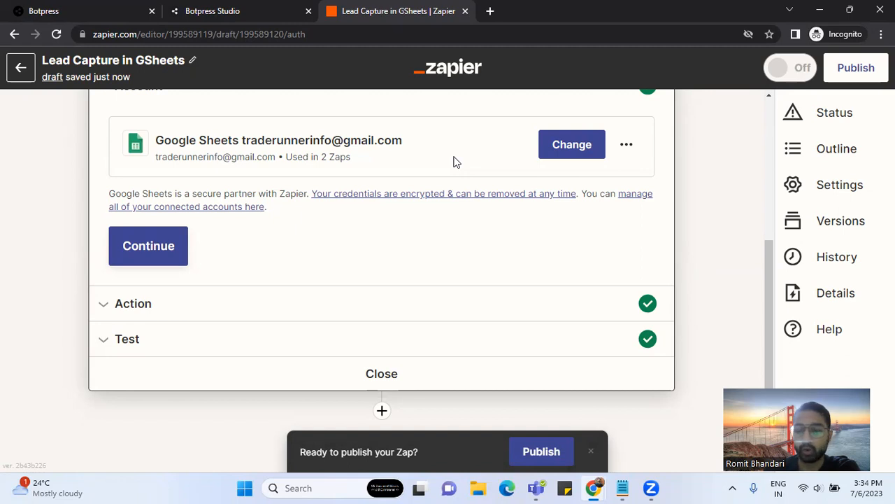
- Keep the connected Sheets account, set Drive to My Google Drive and spreadsheet to lead Capture
click(170, 263)
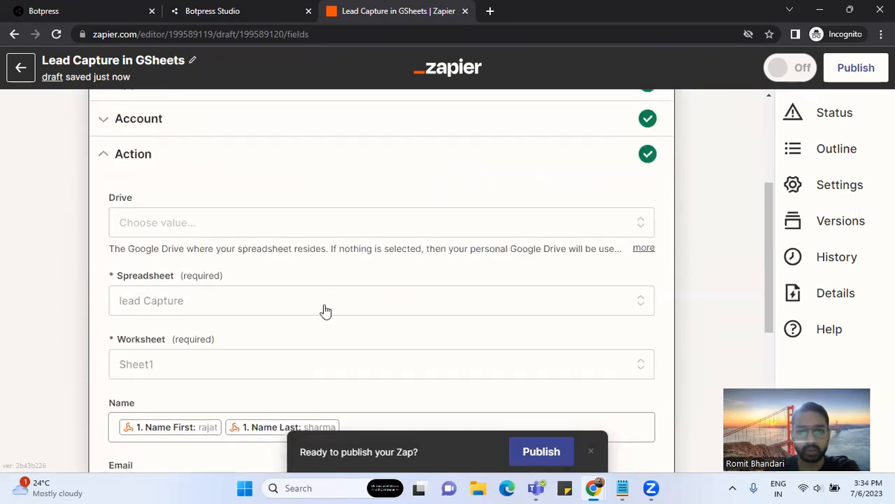
scroll(342, 268, down, 1)
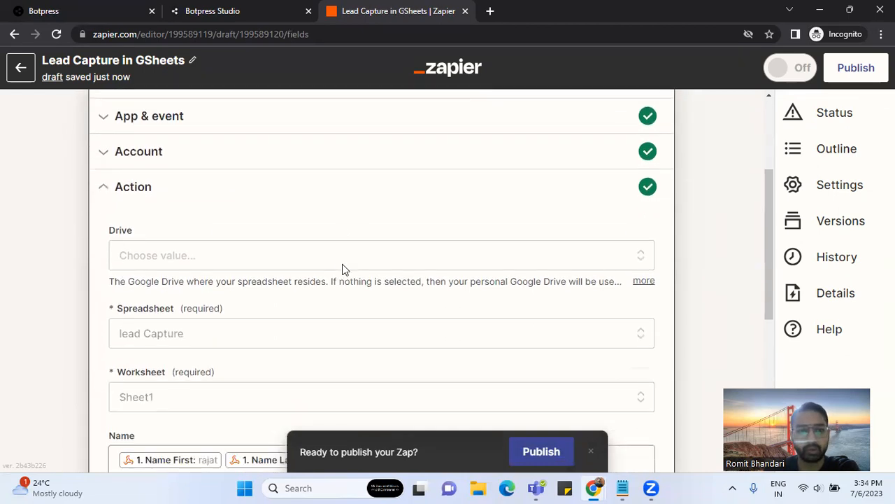
click(256, 258)
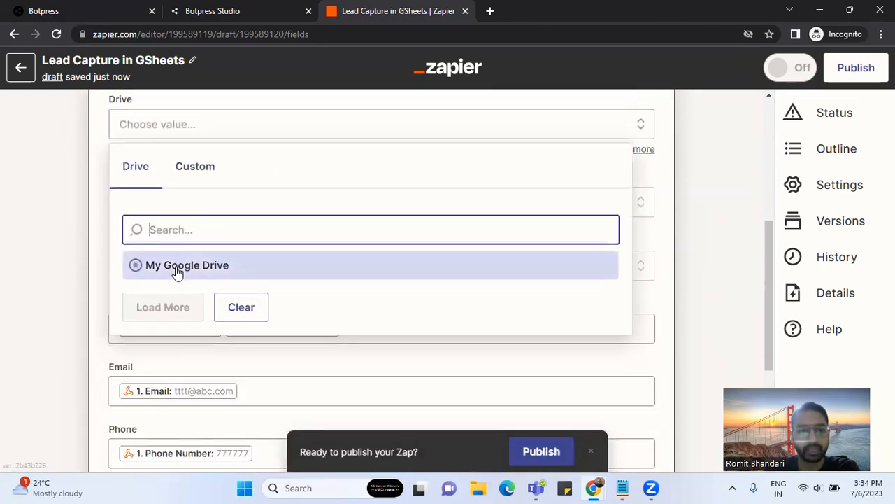
click(180, 266)
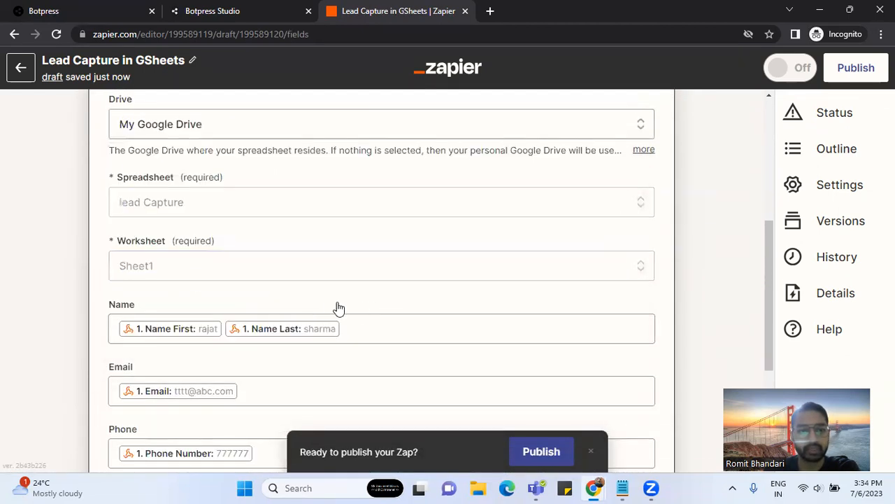
click(170, 208)
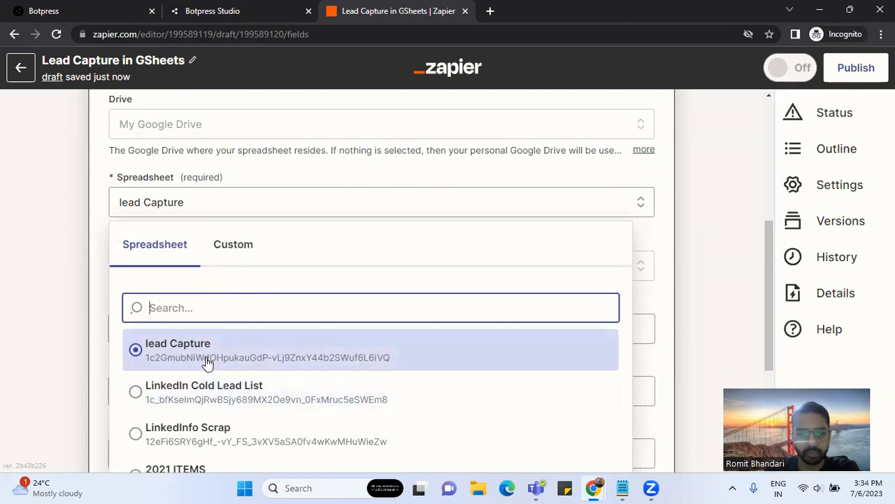
click(207, 363)
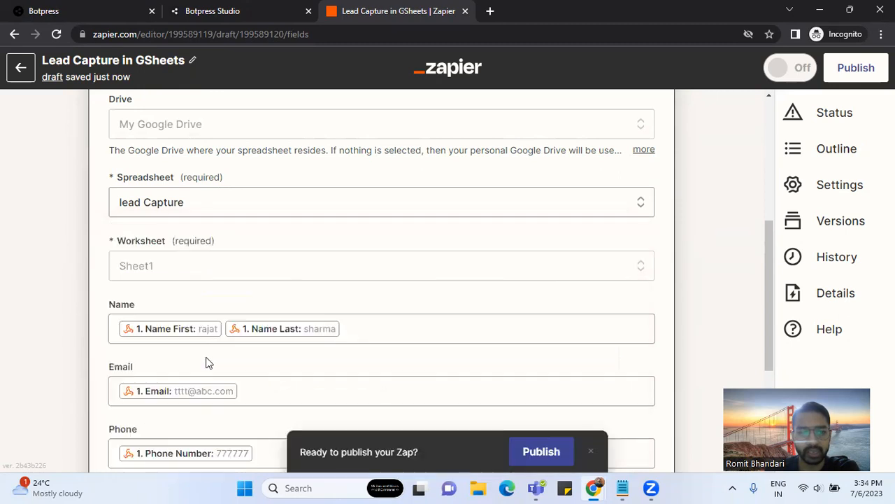
scroll(290, 262, down, 2)
- Clear the existing Name, Email and Phone field mappings
click(367, 202)
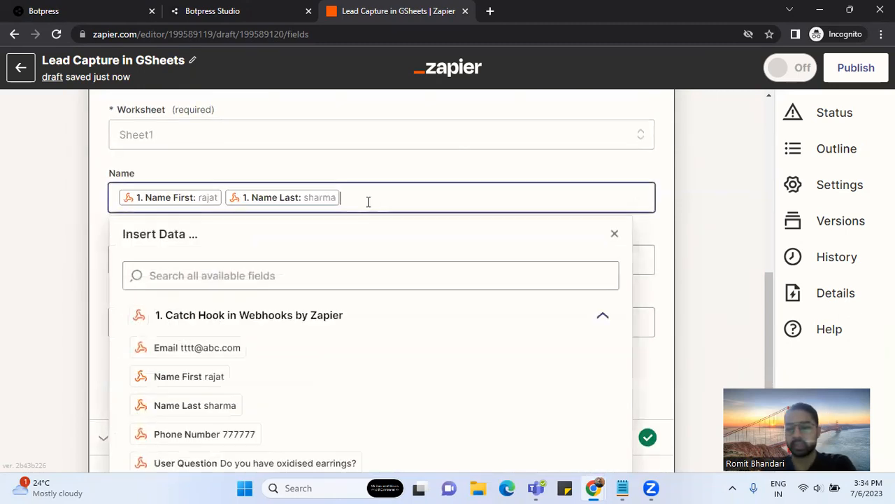
key(BackSpace)
key(BackSpace)
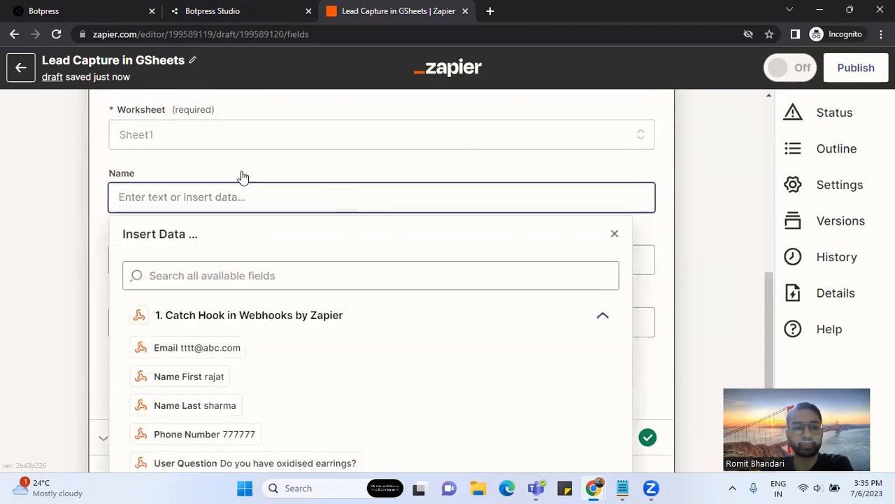
click(287, 252)
key(BackSpace)
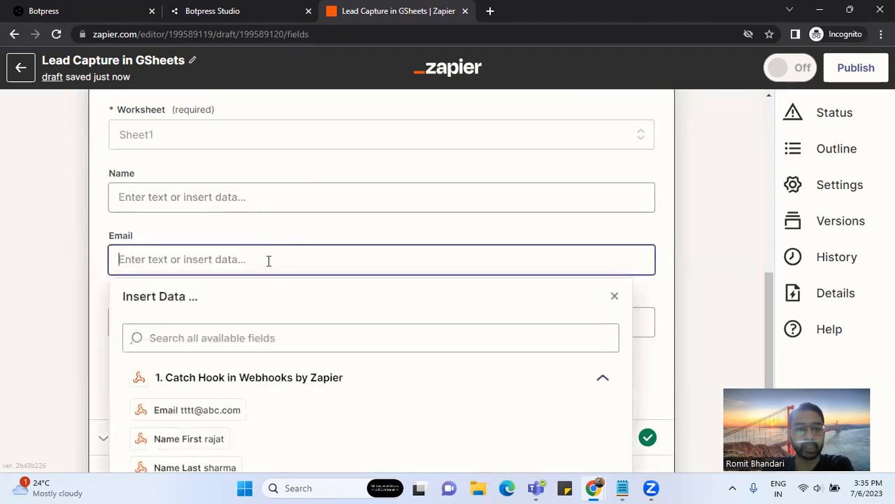
click(270, 319)
key(BackSpace)
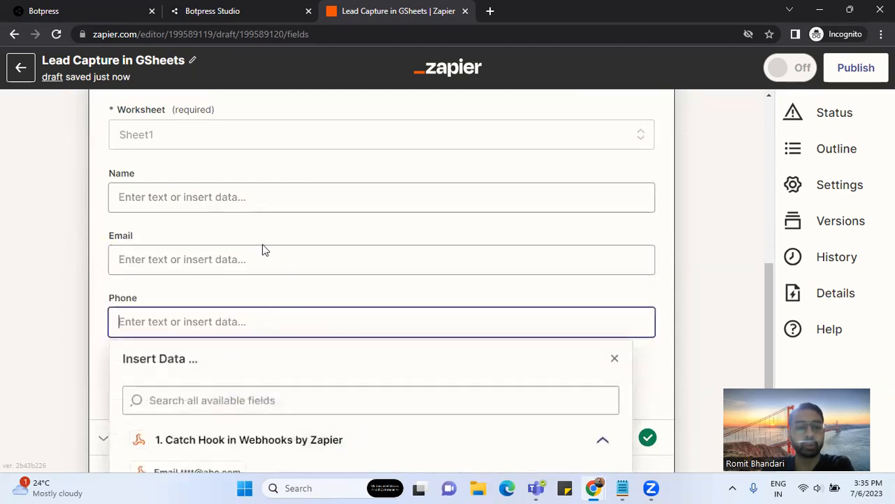
scroll(214, 260, up, 1)
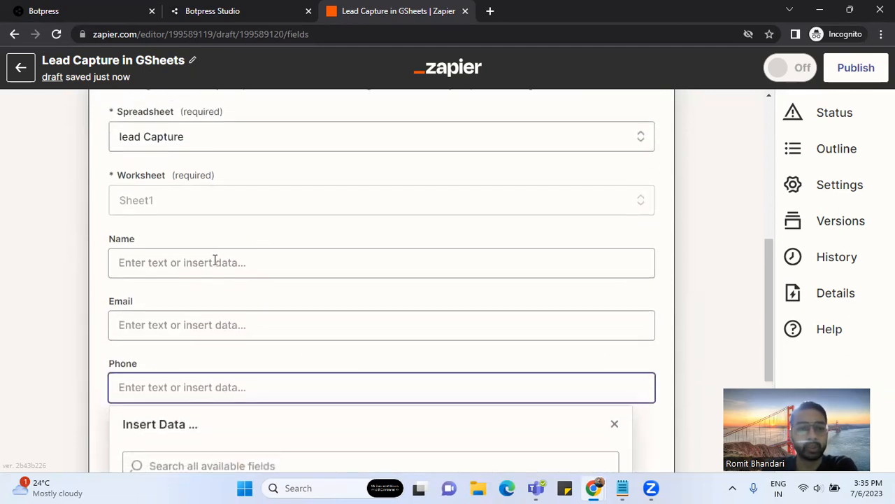
- Select Sheet1 as the worksheet, leaving the Name field empty
click(185, 203)
click(155, 352)
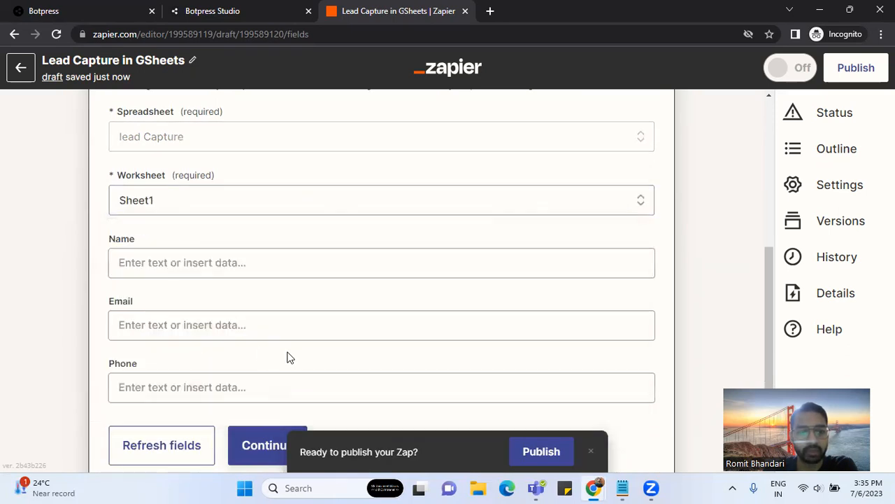
click(205, 267)
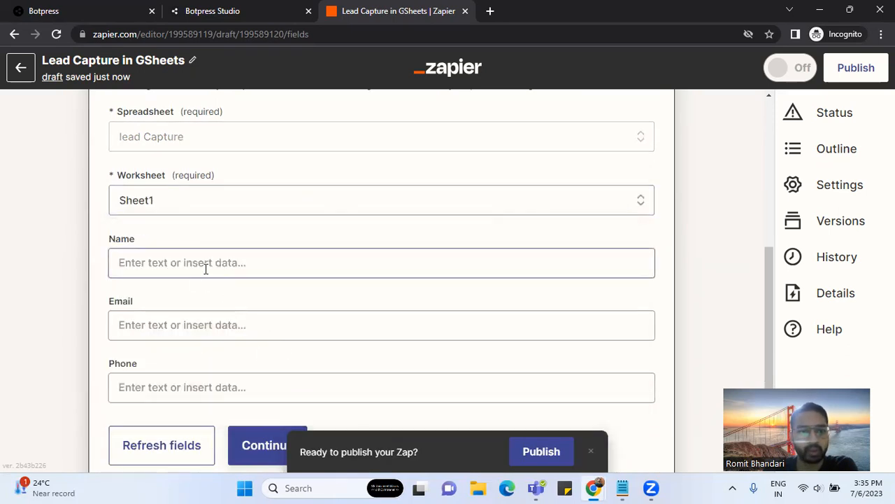
click(207, 266)
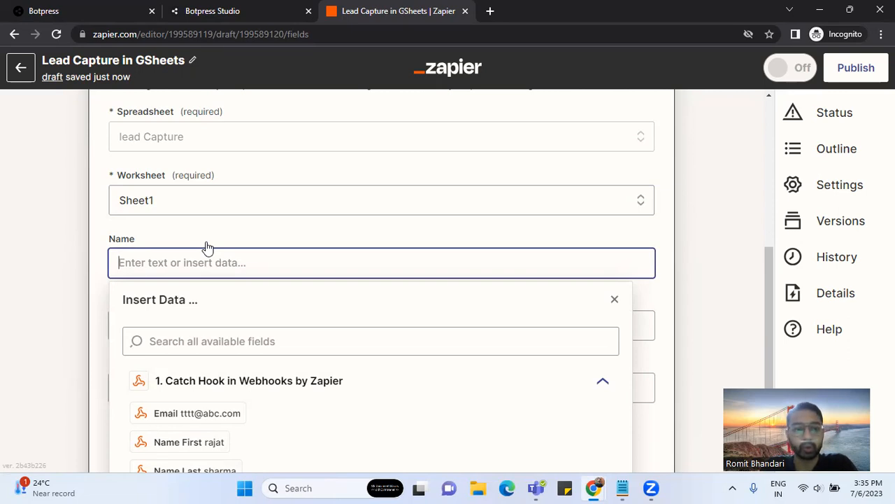
click(192, 231)
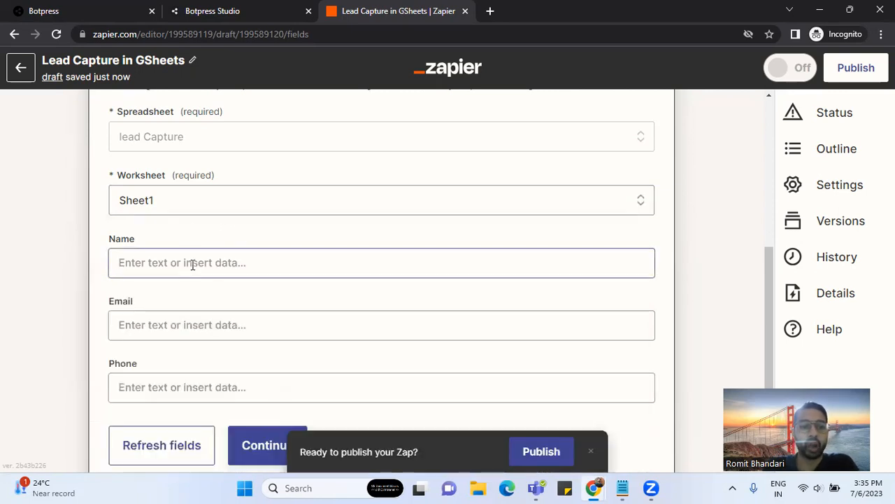
scroll(186, 300, down, 1)
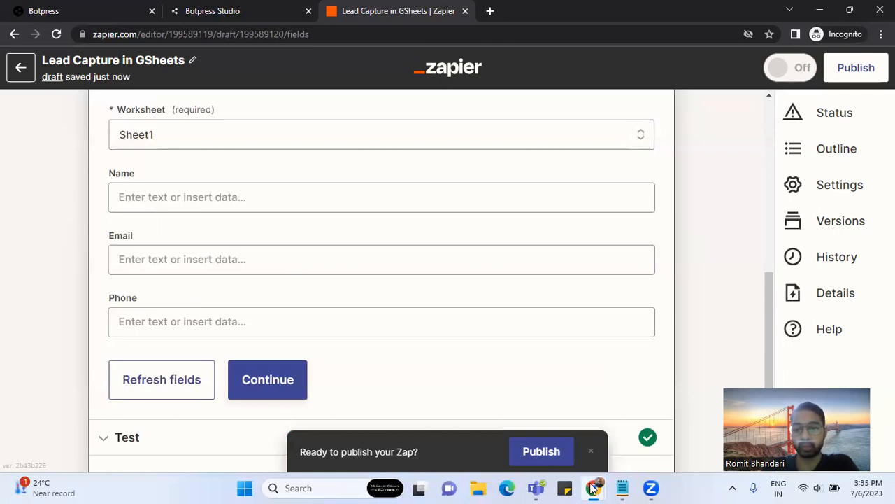
- Add a userQuestion header in D1 of the lead Capture sheet and widen column D
mouse_move(593, 489)
click(561, 438)
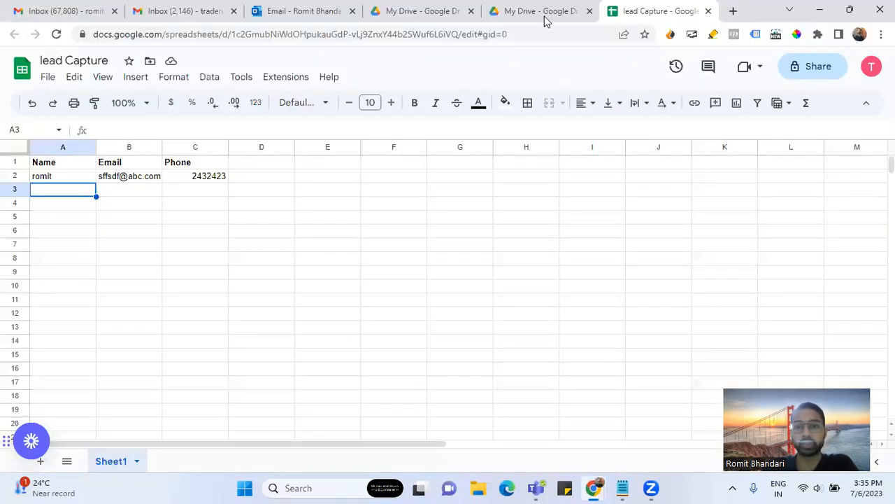
click(53, 165)
drag(138, 168, 190, 172)
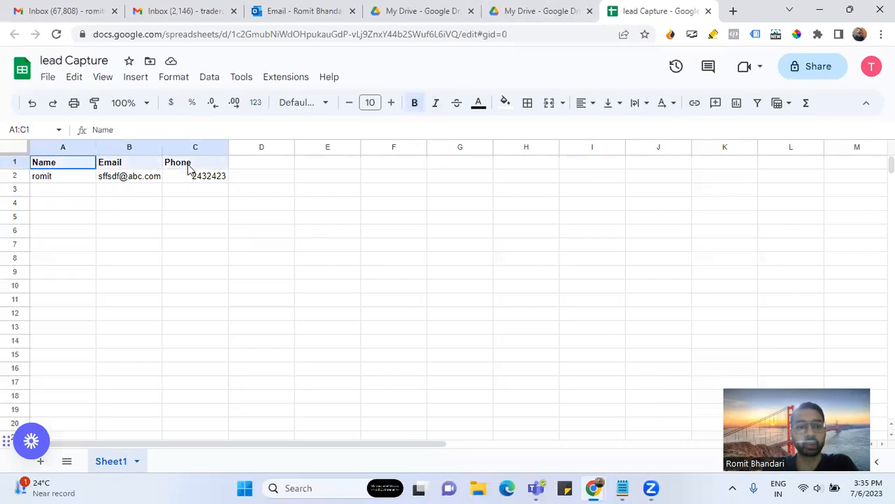
click(129, 165)
click(166, 166)
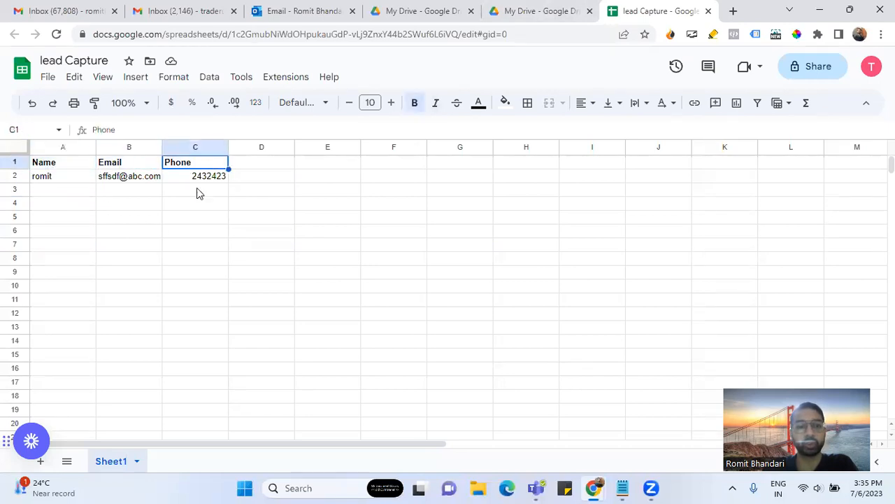
click(256, 168)
text(userQue)
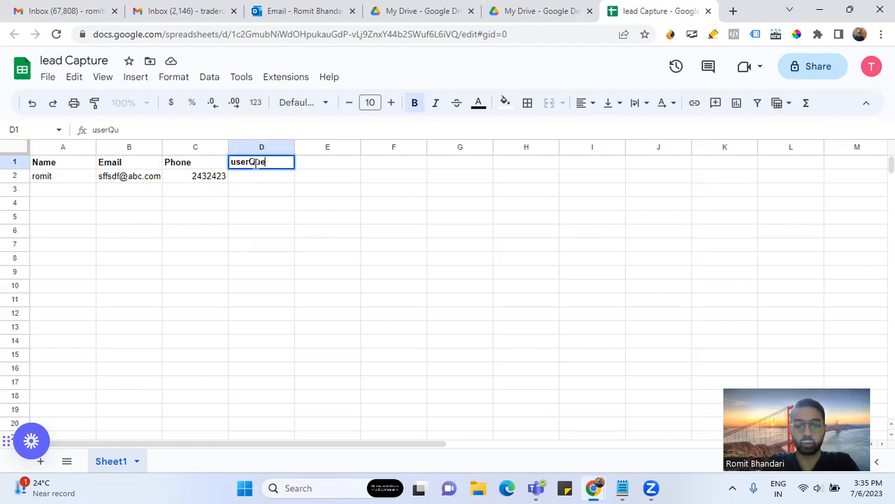
text(stion)
key(Return)
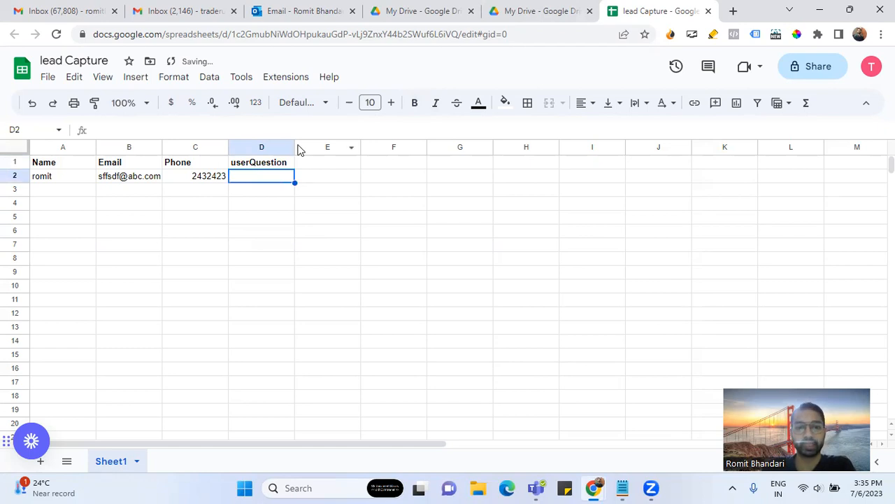
drag(295, 147, 356, 158)
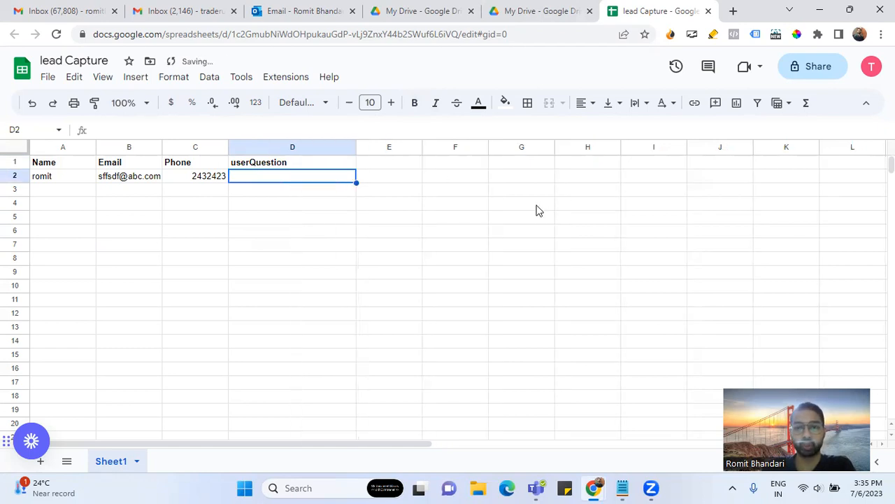
mouse_move(593, 488)
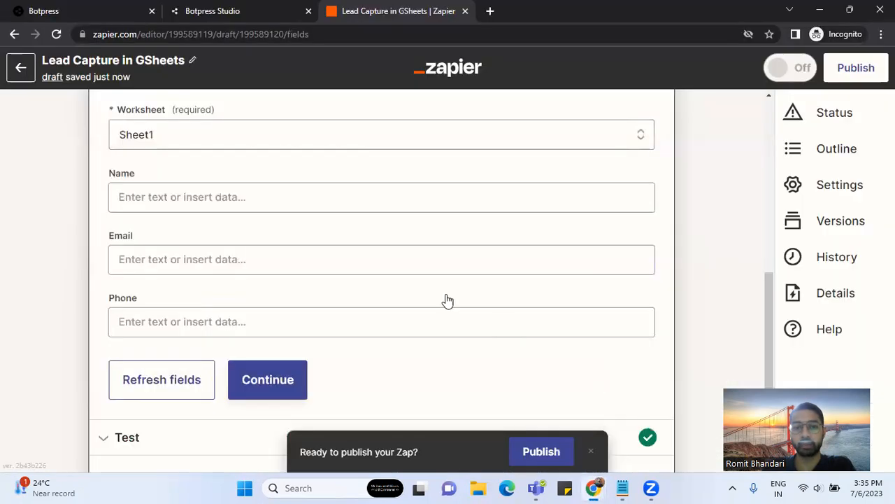
- Refresh the sheet fields and map Name to the webhook's Name First and Name Last
click(656, 413)
scroll(328, 283, up, 2)
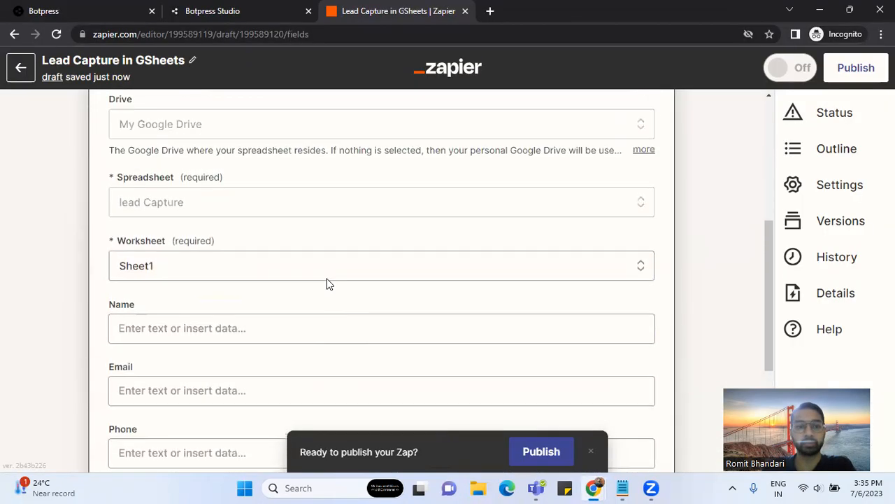
scroll(328, 282, down, 3)
click(189, 322)
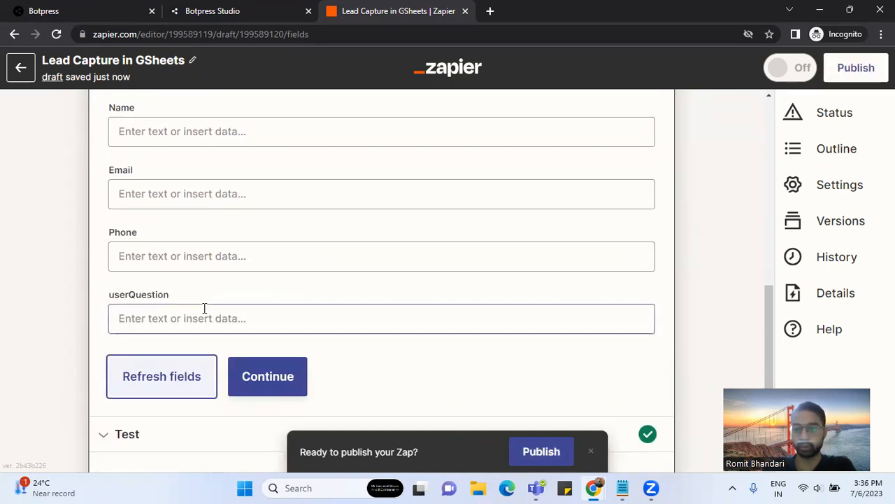
scroll(256, 306, up, 1)
click(175, 196)
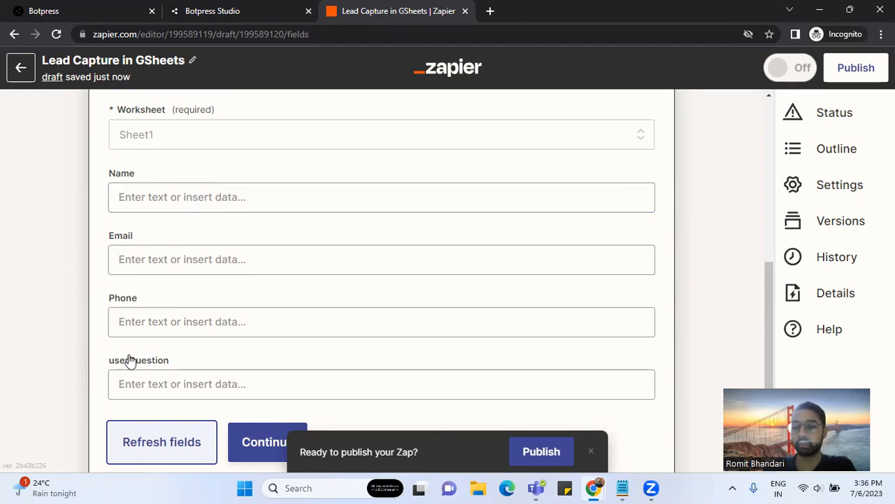
click(148, 200)
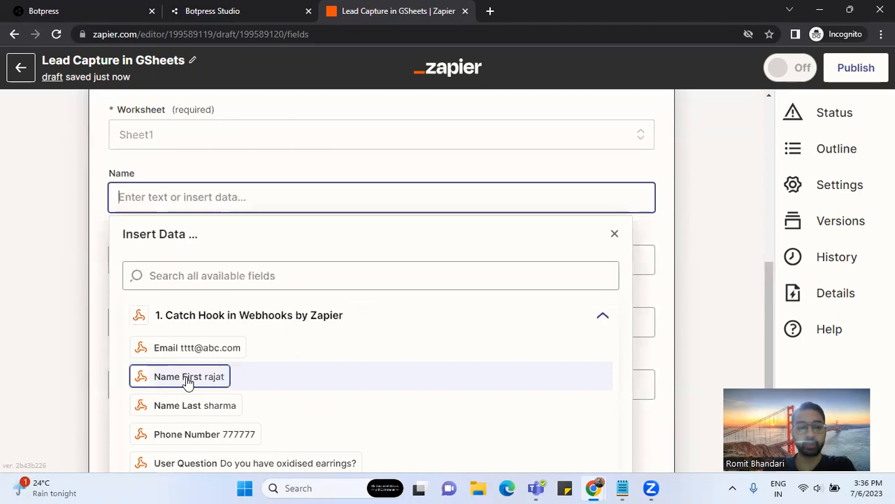
click(187, 382)
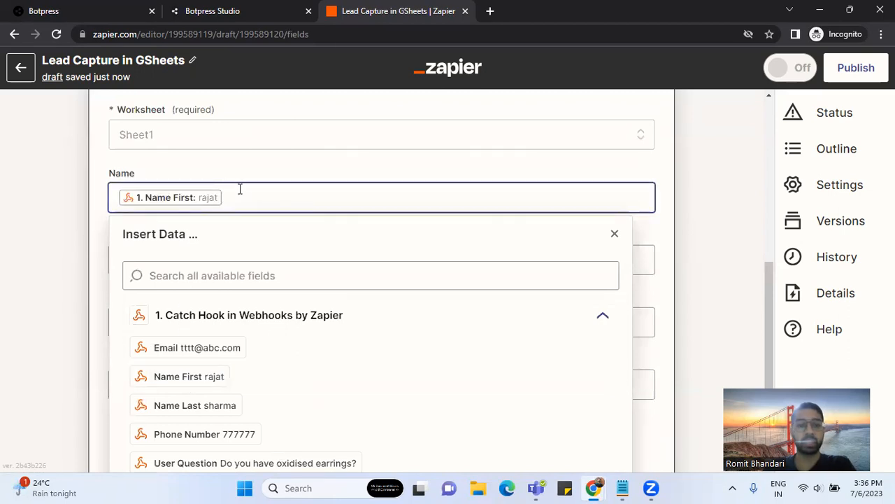
click(208, 410)
click(250, 166)
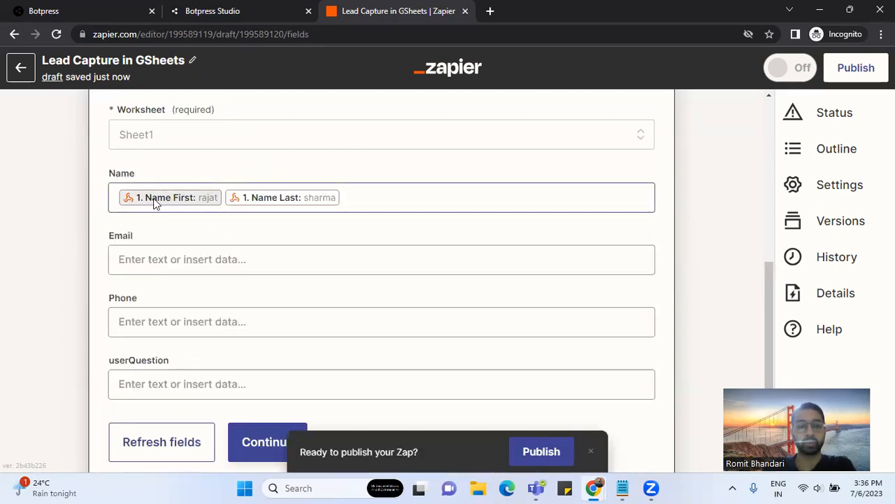
- Map Email to the webhook's Email and Phone to its Phone Number
click(205, 259)
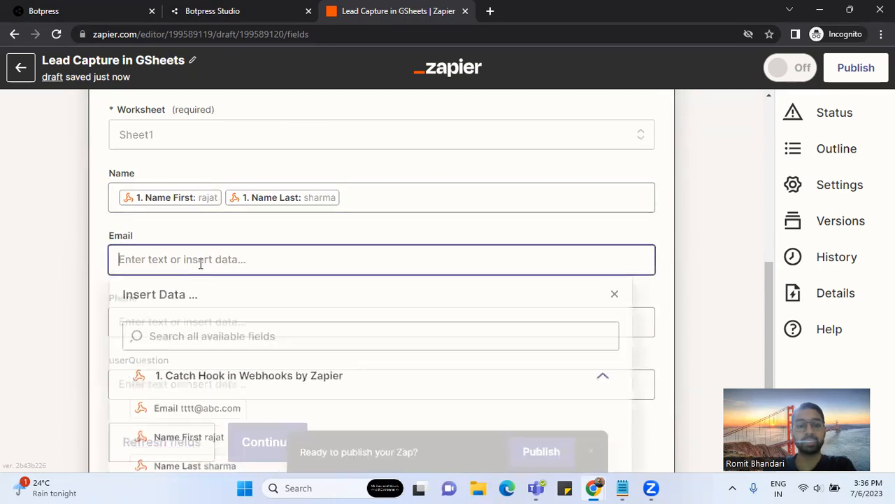
scroll(206, 410, down, 1)
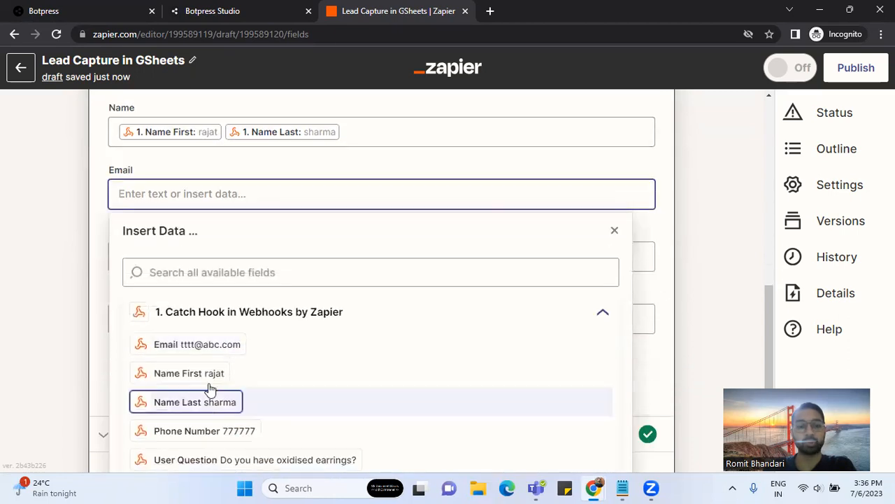
click(193, 346)
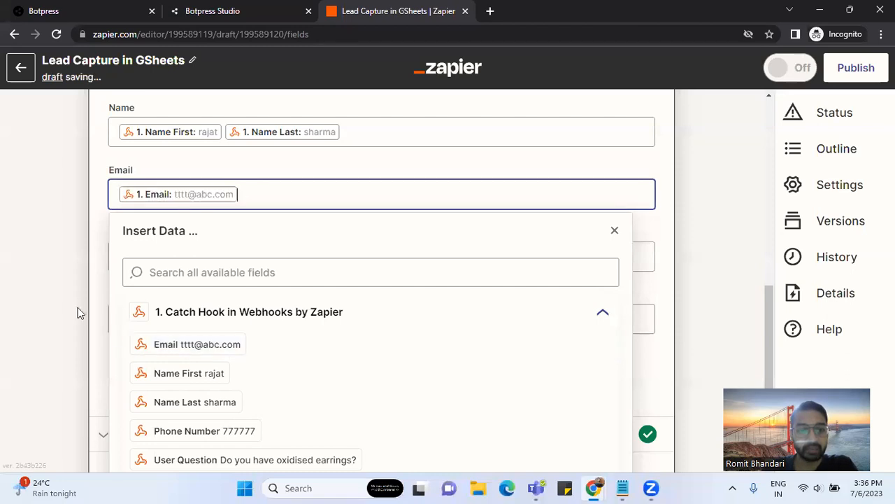
click(103, 234)
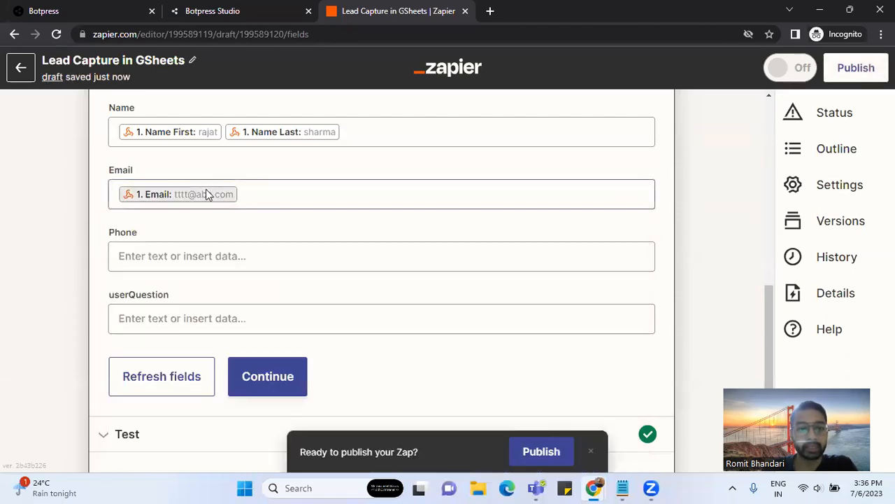
click(228, 263)
scroll(209, 431, down, 1)
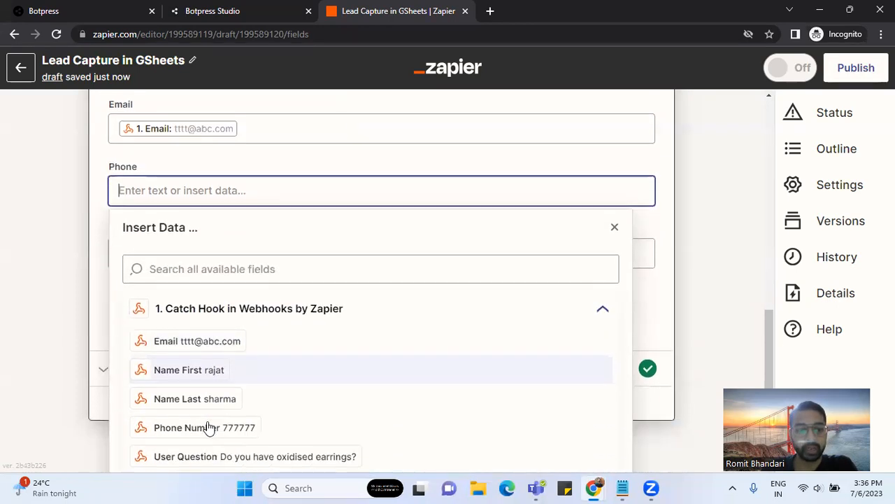
click(206, 428)
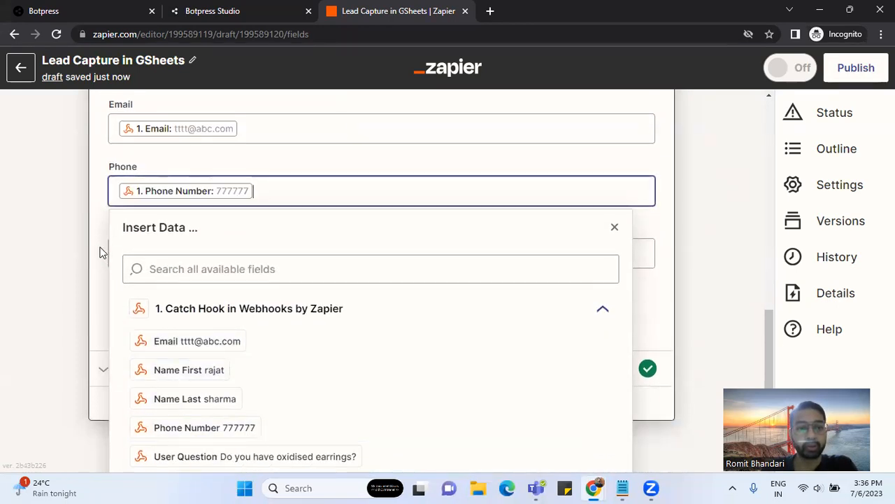
click(100, 251)
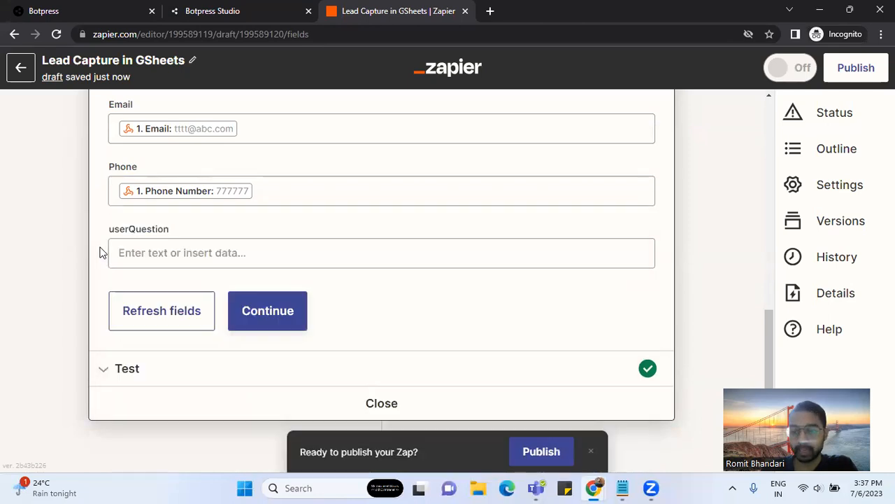
- Map userQuestion to the webhook's User Question and continue to the test
click(154, 253)
scroll(200, 428, down, 1)
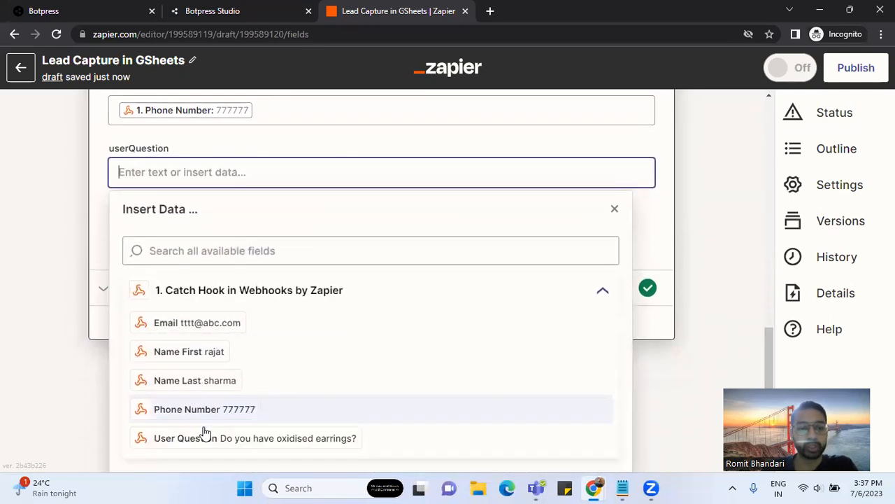
click(207, 437)
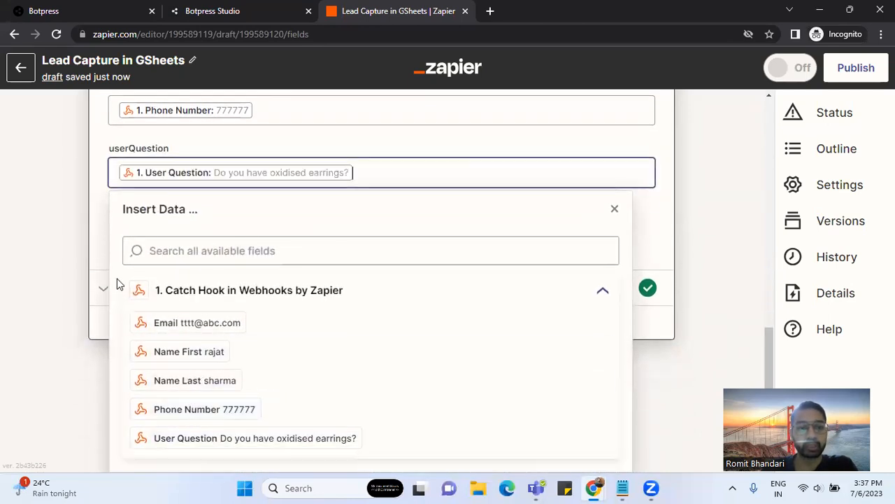
click(98, 236)
click(242, 279)
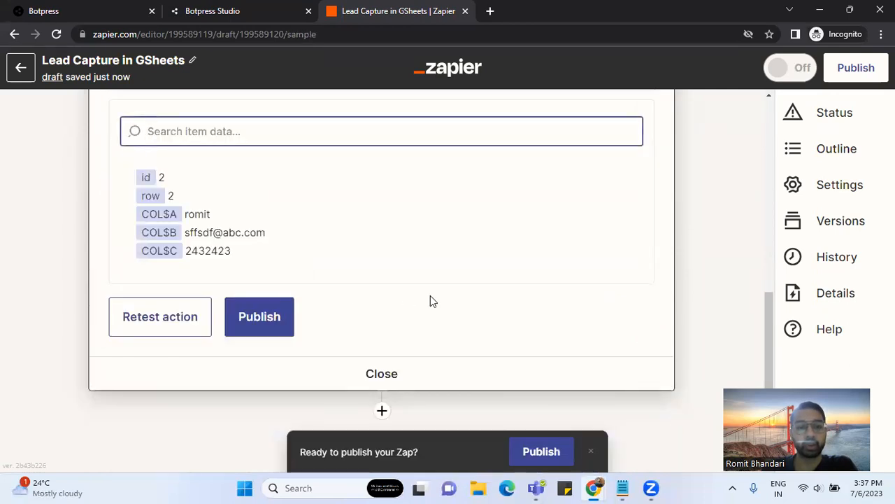
- Retest the action so row 3 with the question 'Do you have oxidised earrings?' is added
click(180, 325)
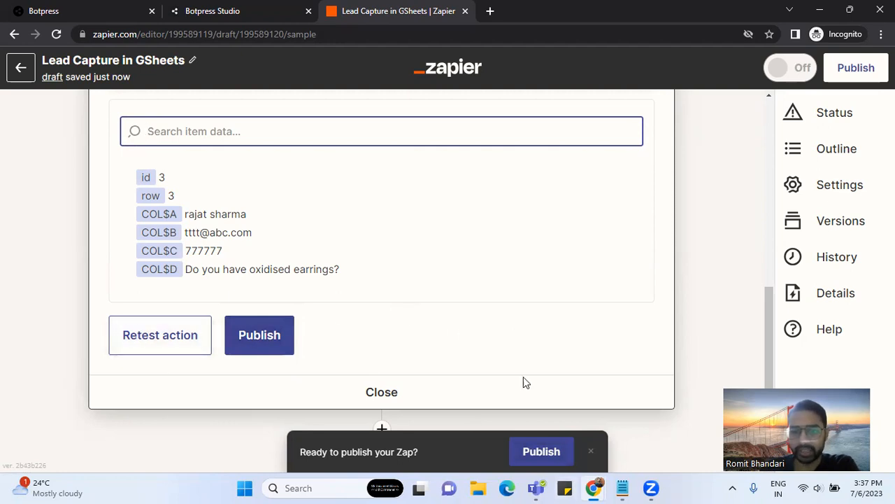
mouse_move(595, 488)
click(546, 413)
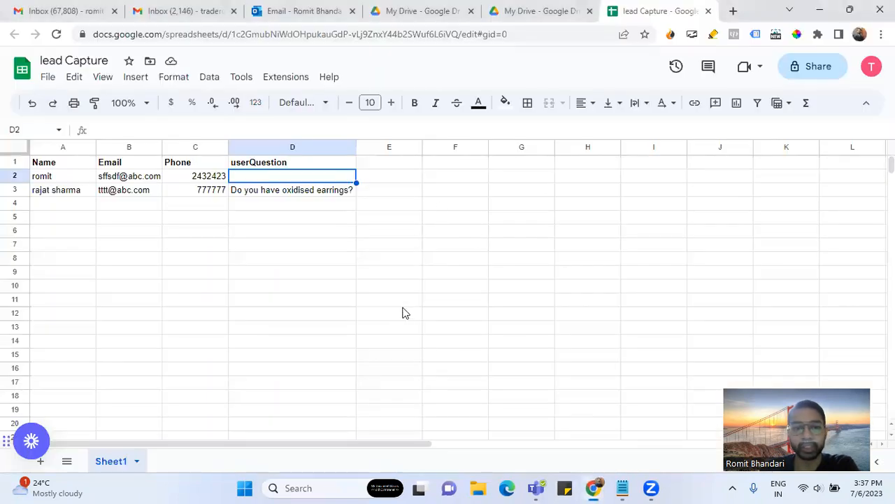
drag(64, 198, 320, 194)
click(391, 199)
drag(77, 194, 347, 194)
click(387, 191)
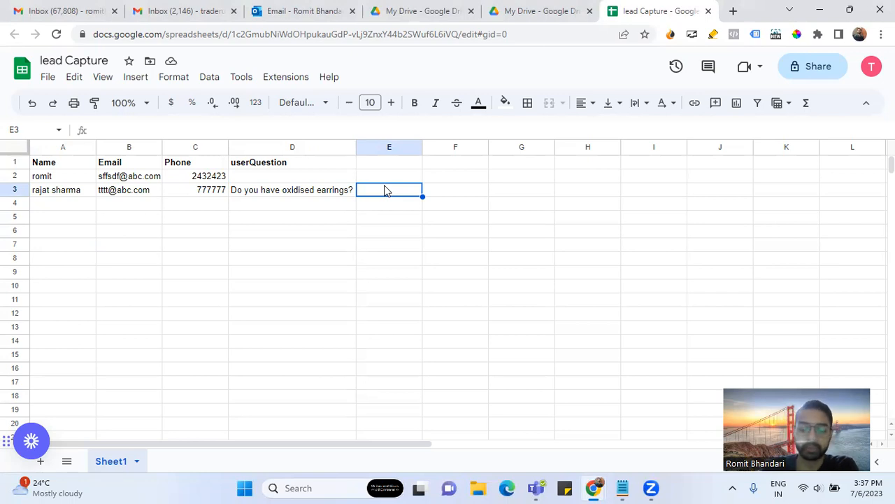
mouse_move(594, 488)
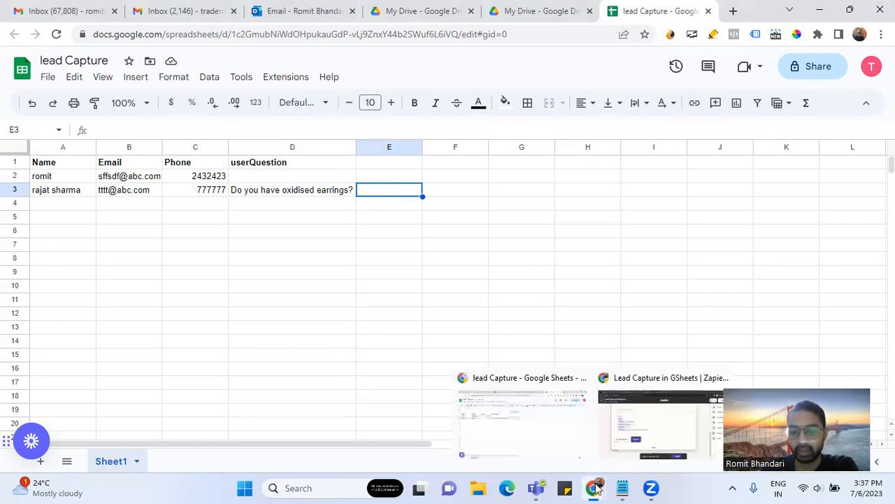
click(659, 419)
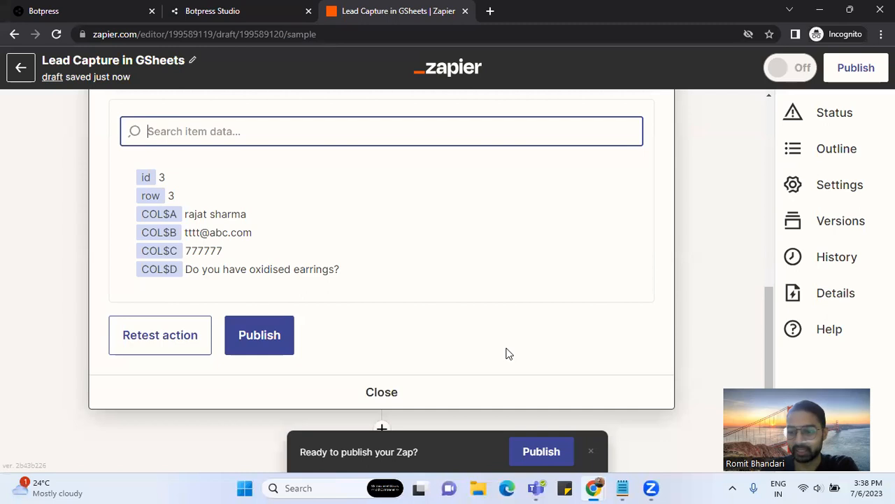